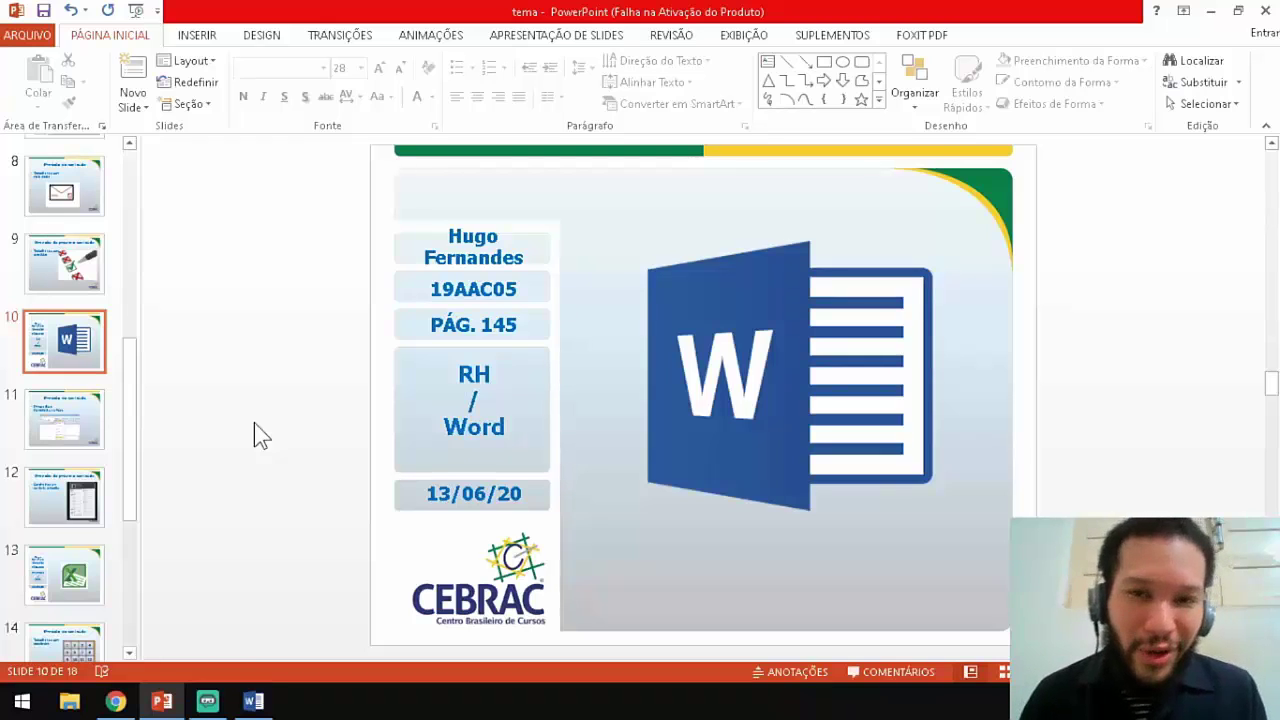
Move on to a new blank Word document in Calibri 11, Normal style.
left_click(62, 415)
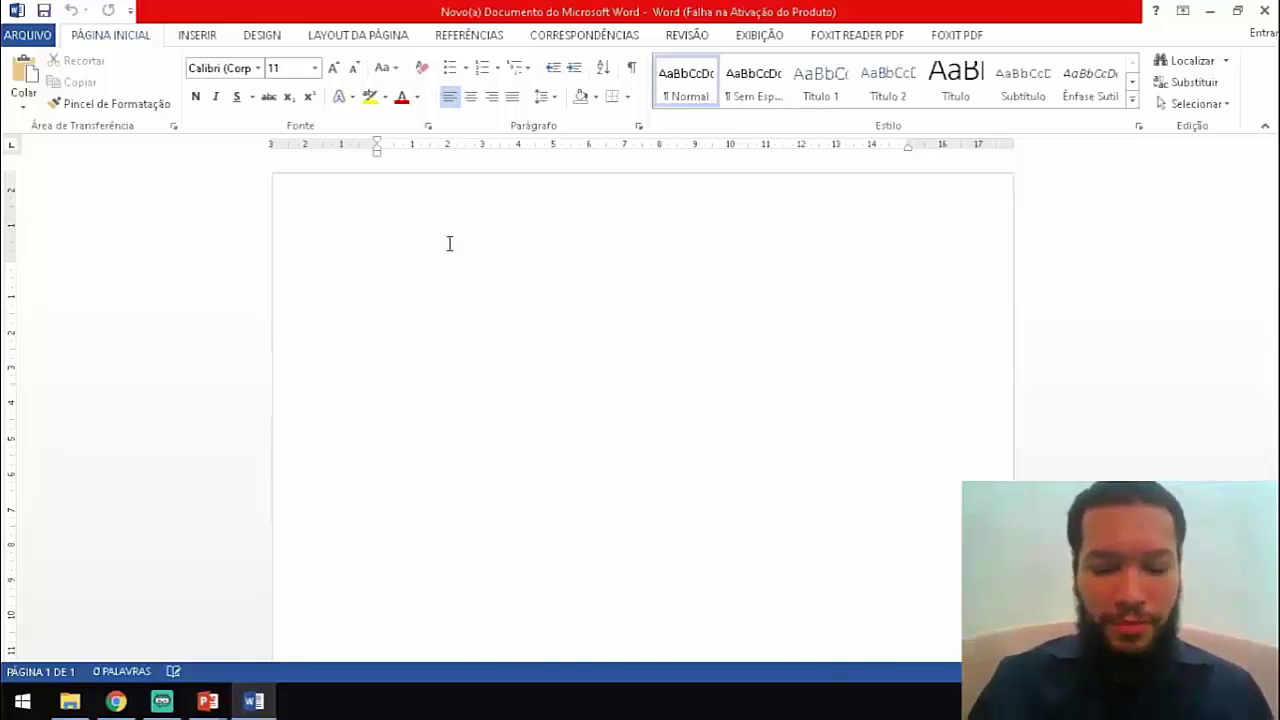
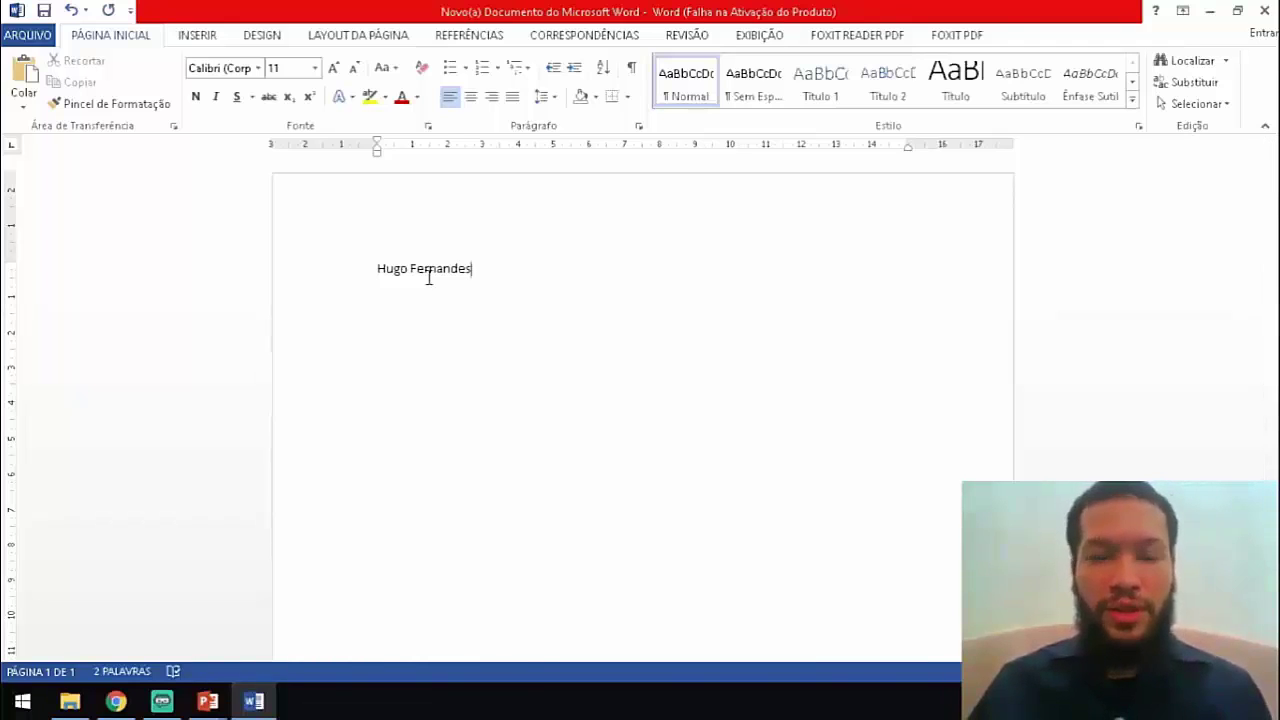
Select the name line and apply Blackadder ITC from the font list.
left_click_drag(497, 269, 340, 271)
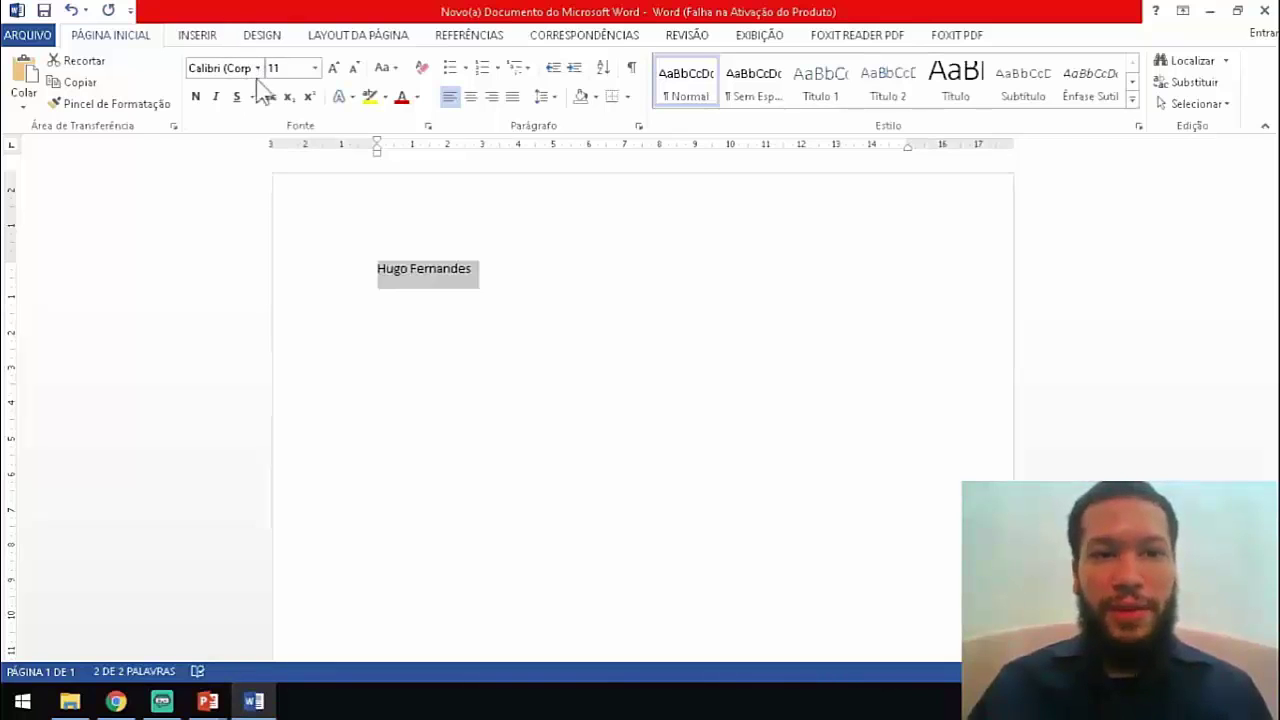
left_click(259, 68)
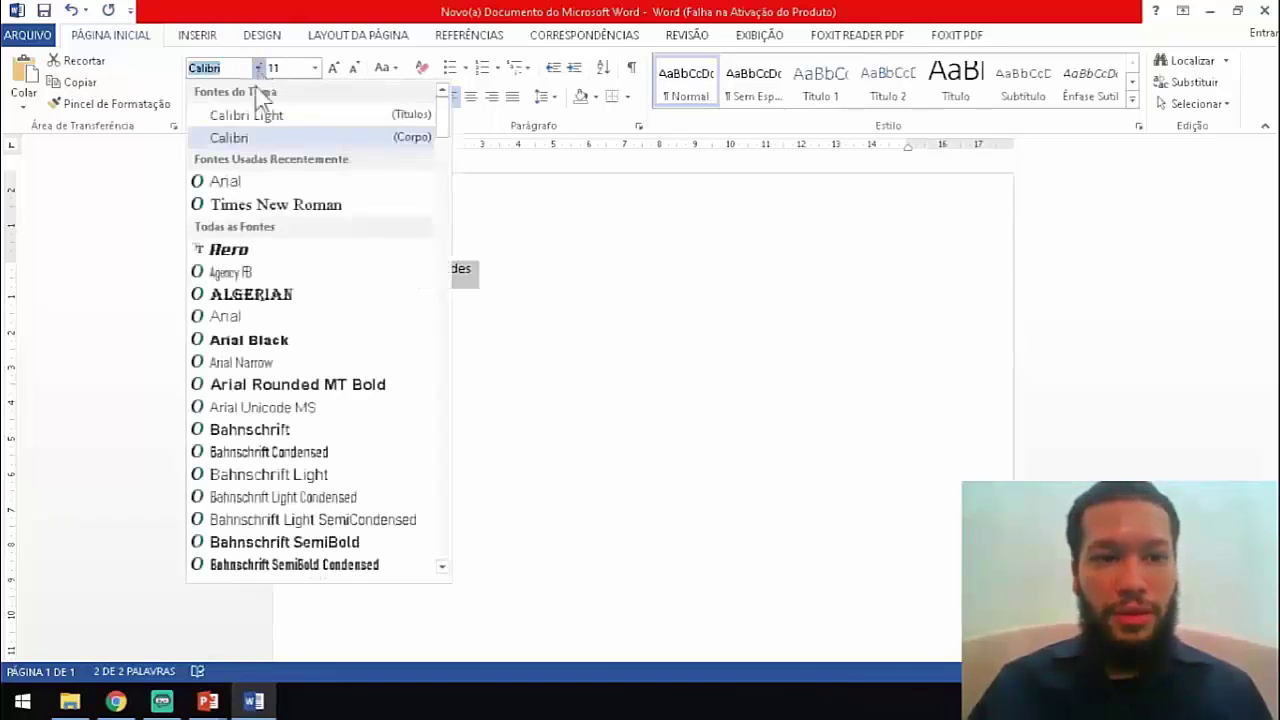
scroll(314, 306, "down", 15)
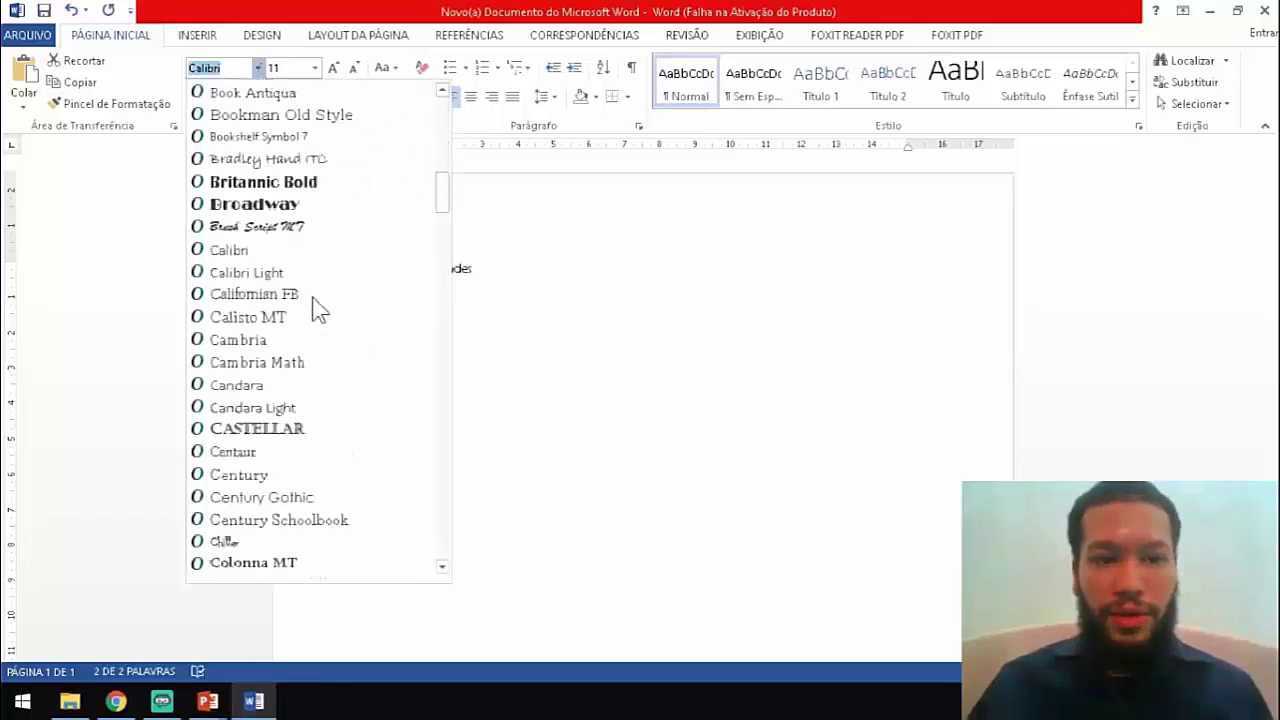
scroll(313, 300, "down", 1)
scroll(313, 300, "up", 17)
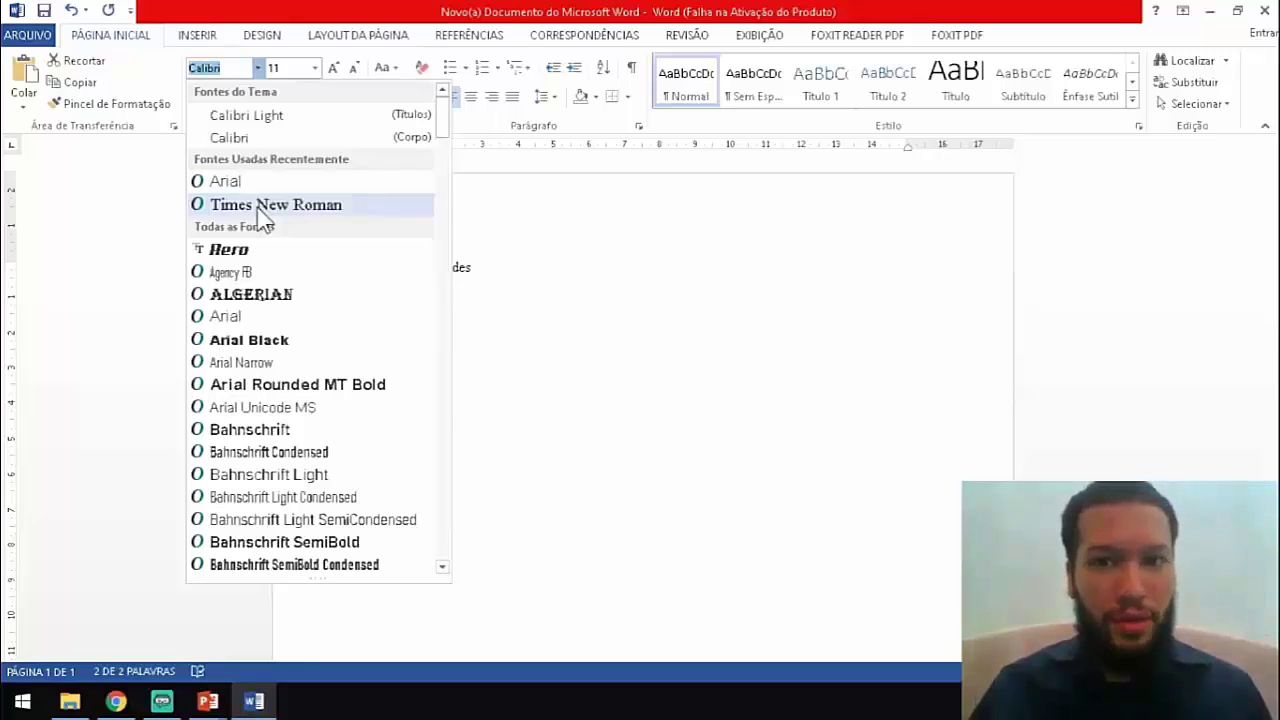
scroll(250, 312, "down", 4)
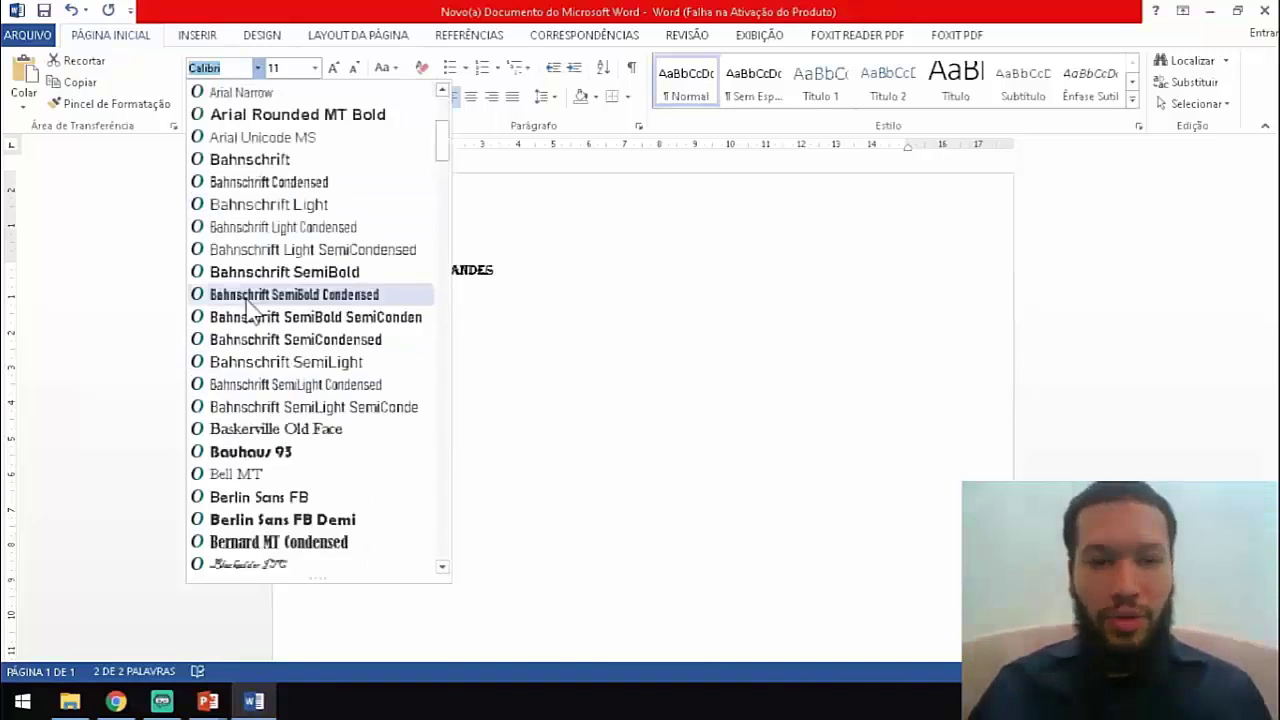
scroll(250, 312, "down", 6)
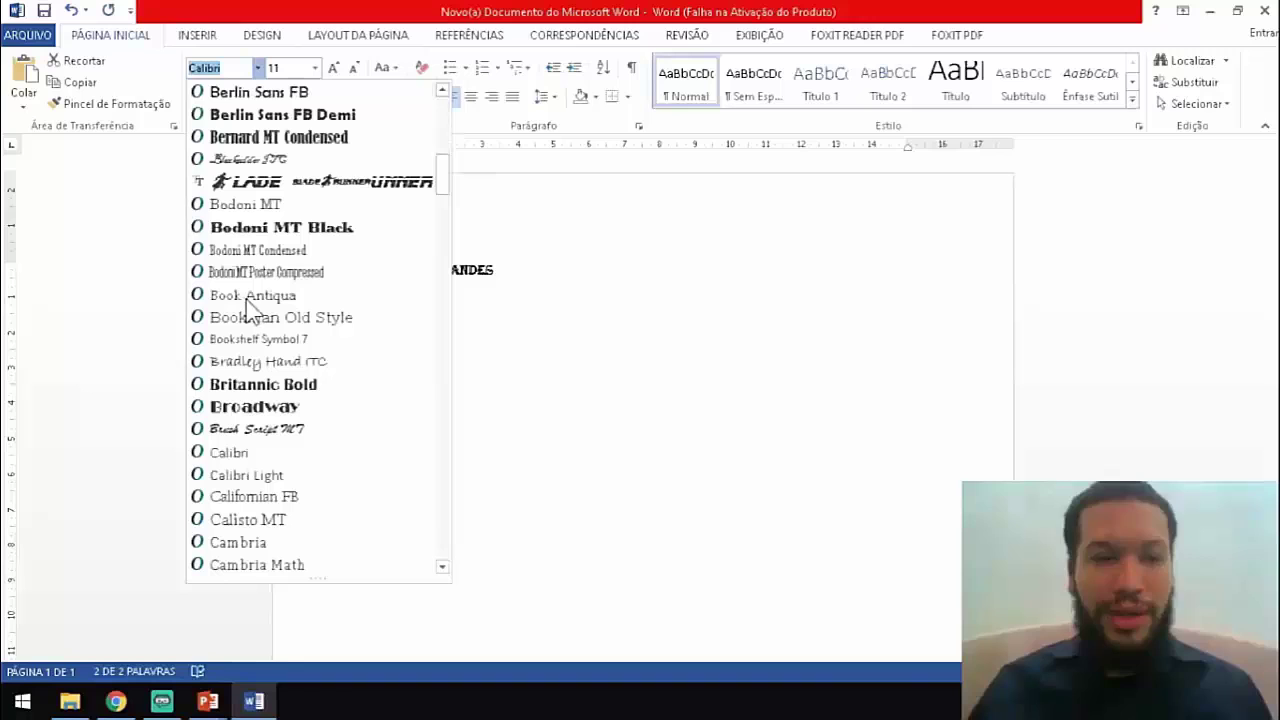
left_click(248, 158)
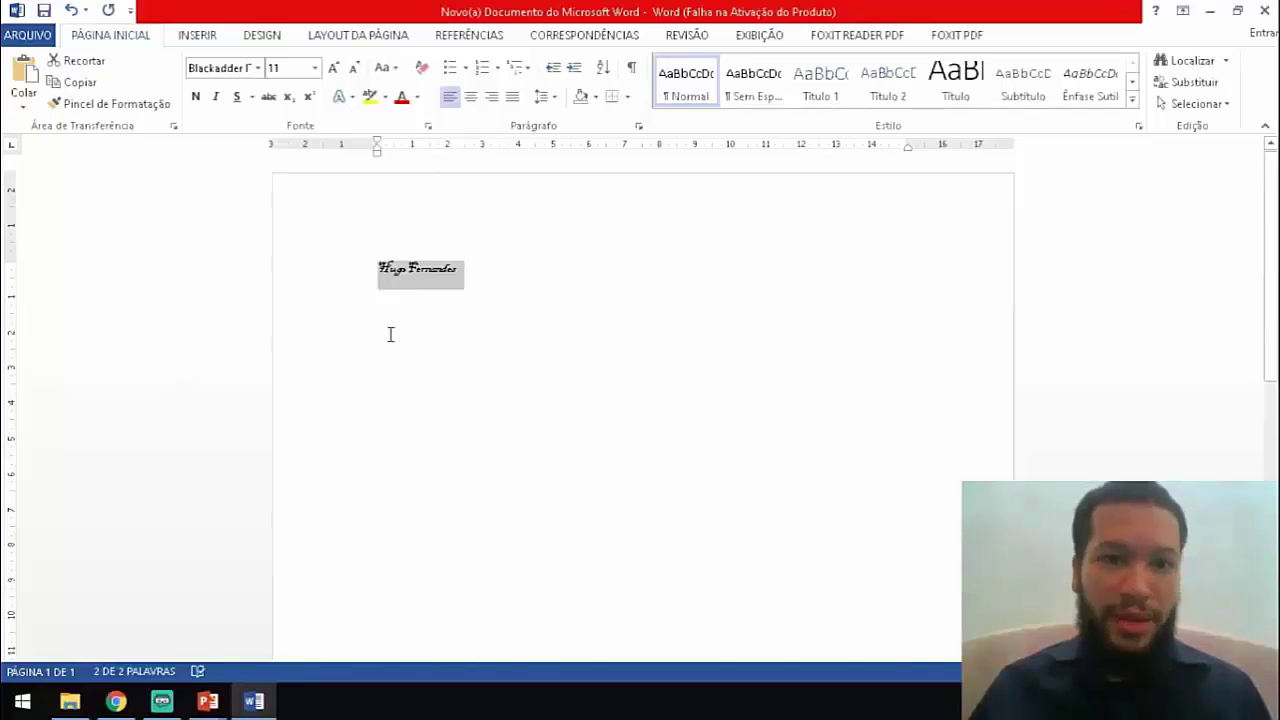
Try Aero and Arial Rounded MT Bold on the name, then settle on Arial.
left_click(257, 68)
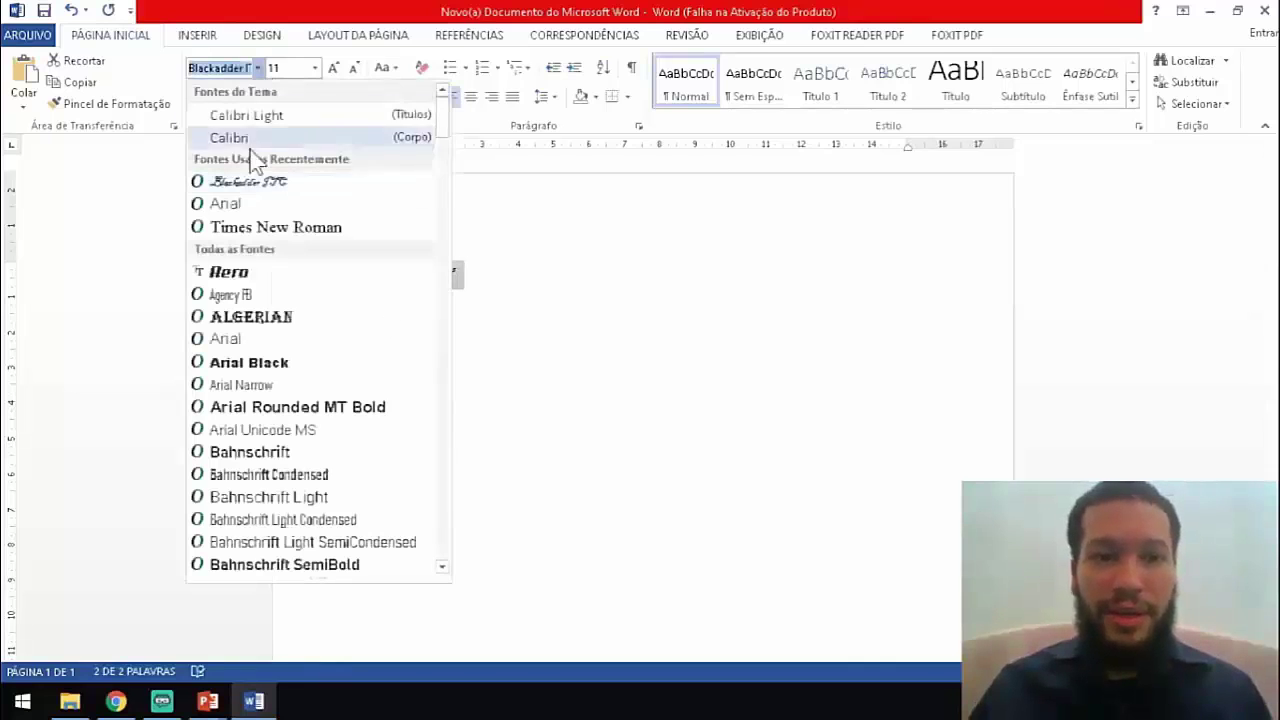
left_click(256, 271)
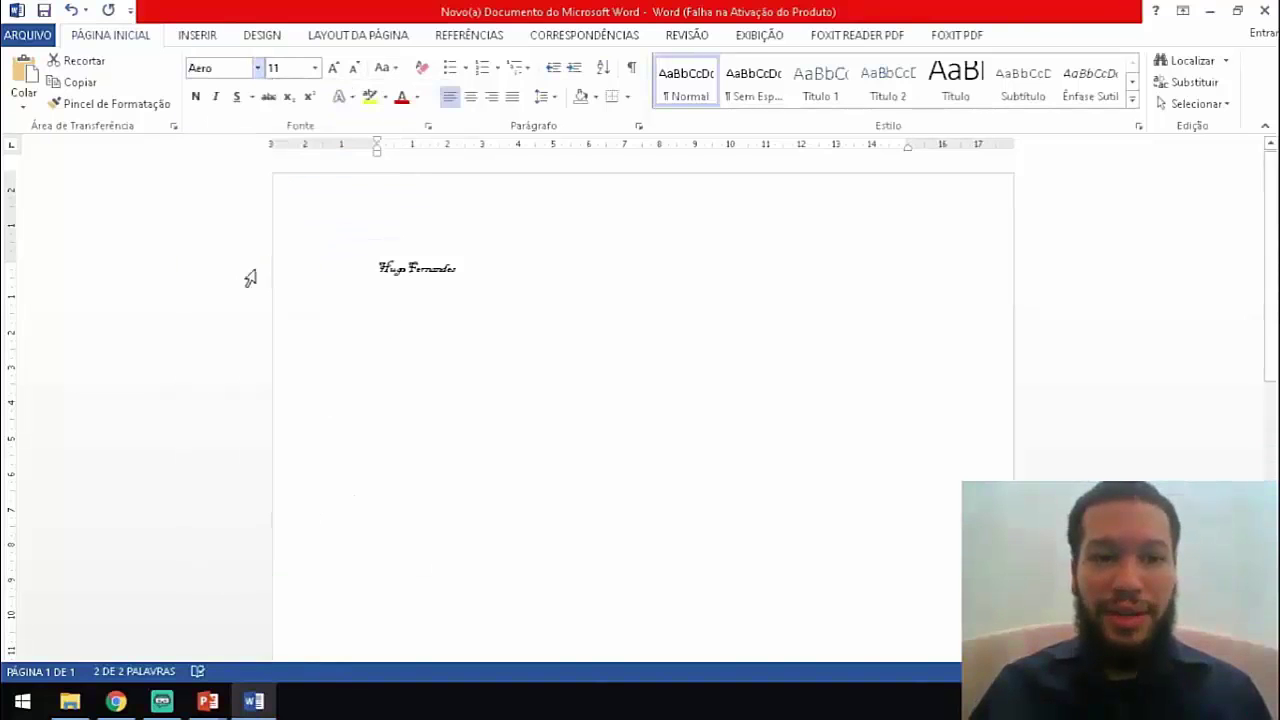
left_click(257, 68)
left_click(265, 433)
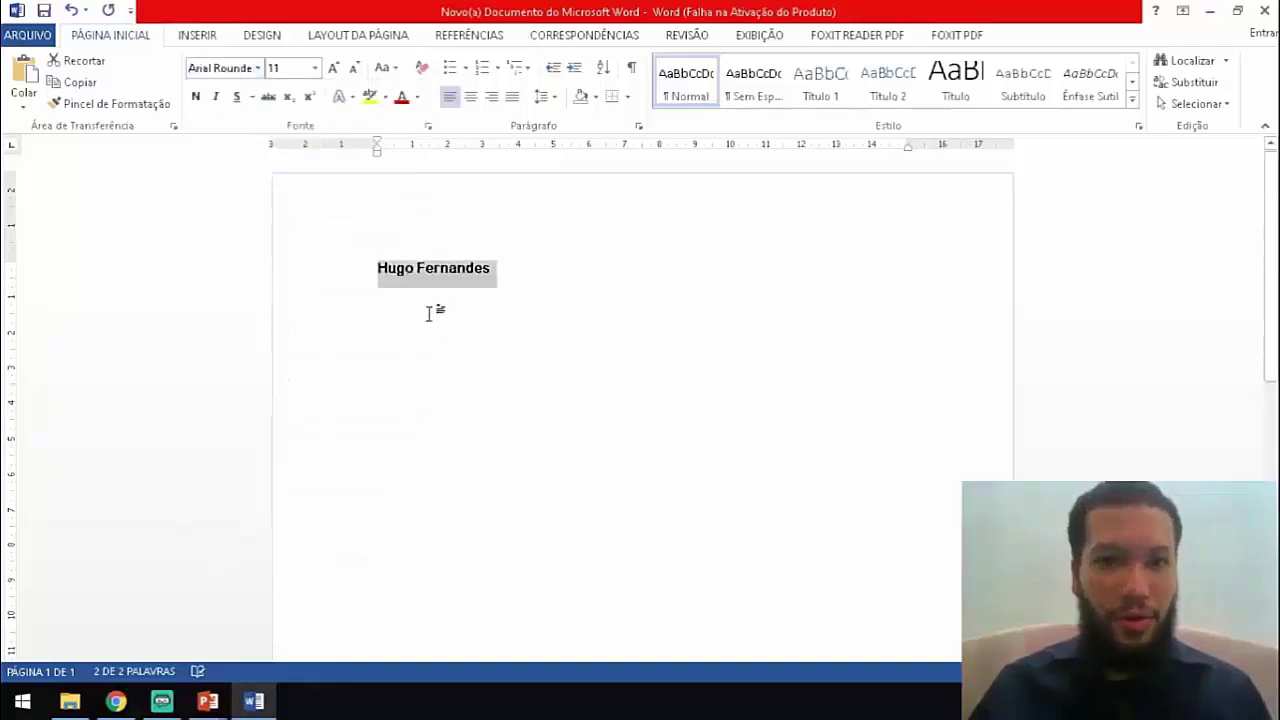
left_click(258, 68)
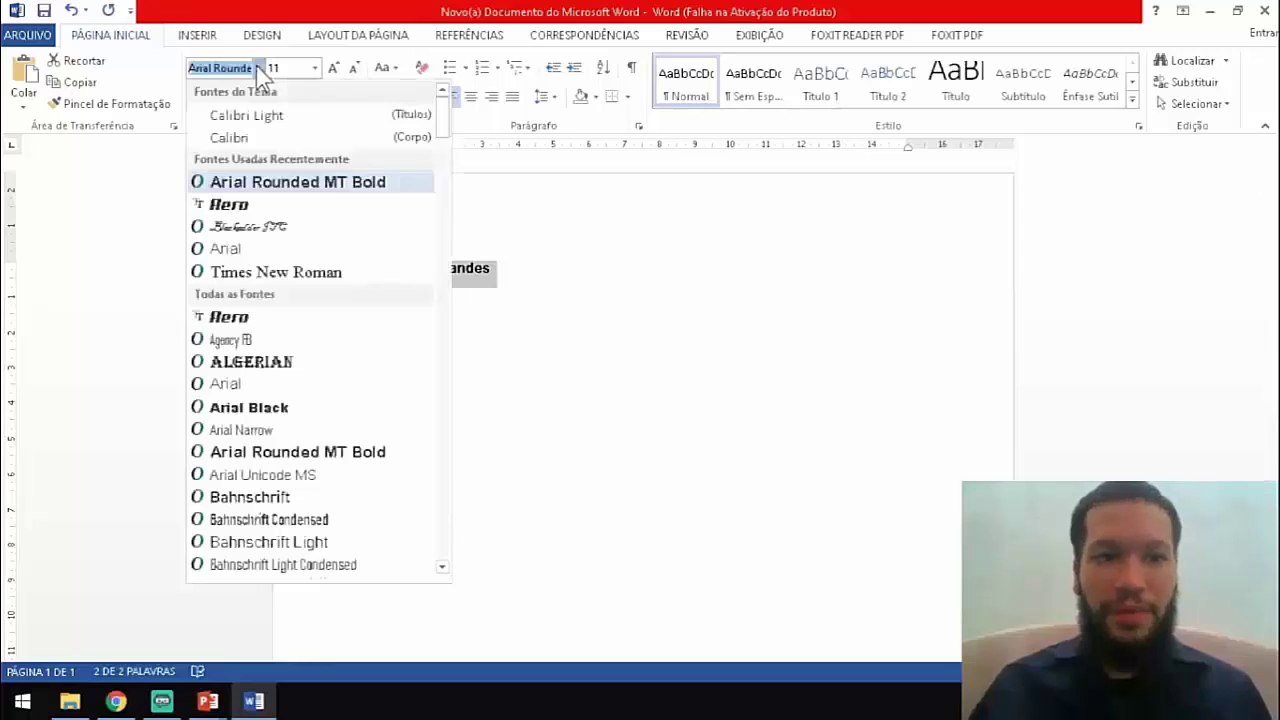
left_click(246, 251)
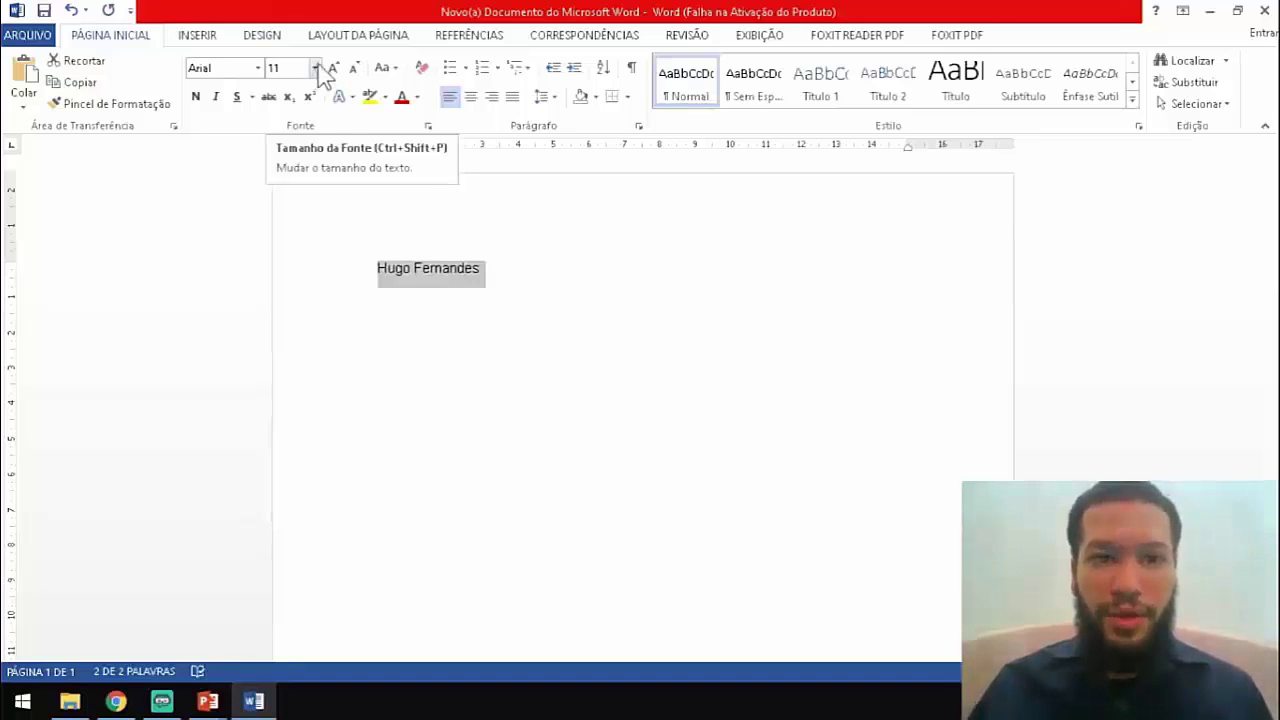
Resize the name to 25 pt, then 20 pt, and finally 30 pt.
left_click(316, 68)
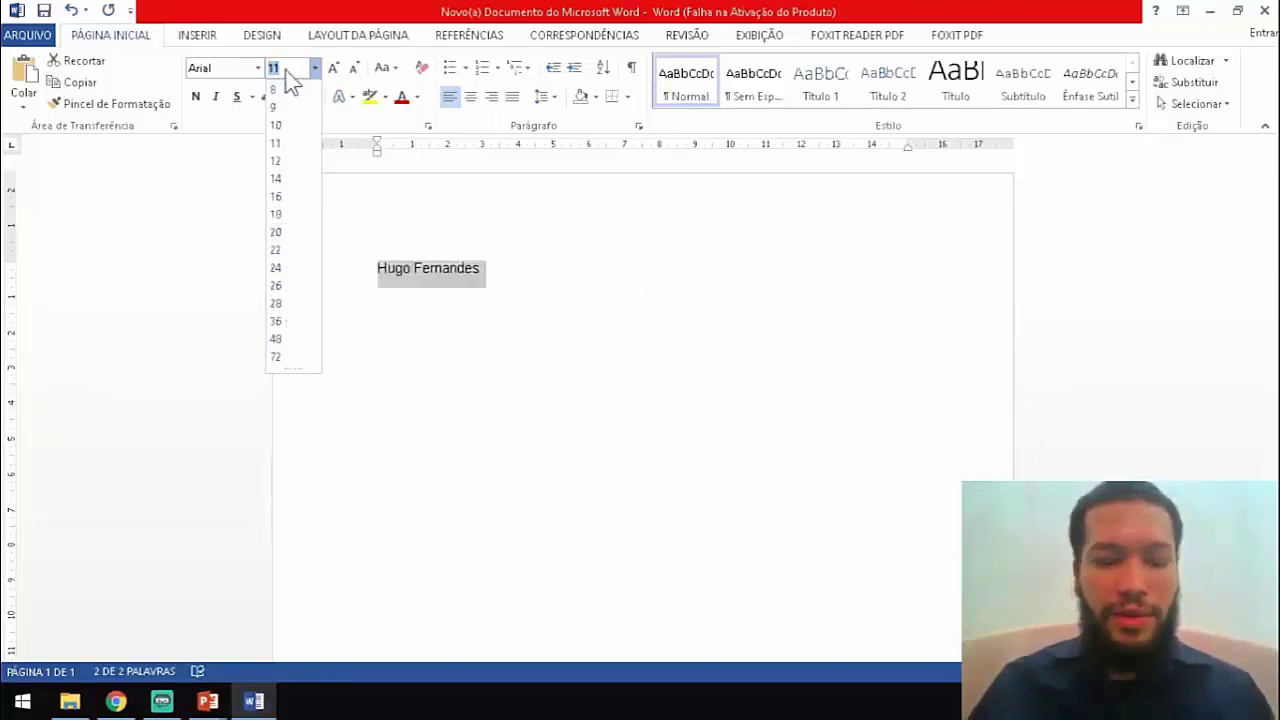
type("25")
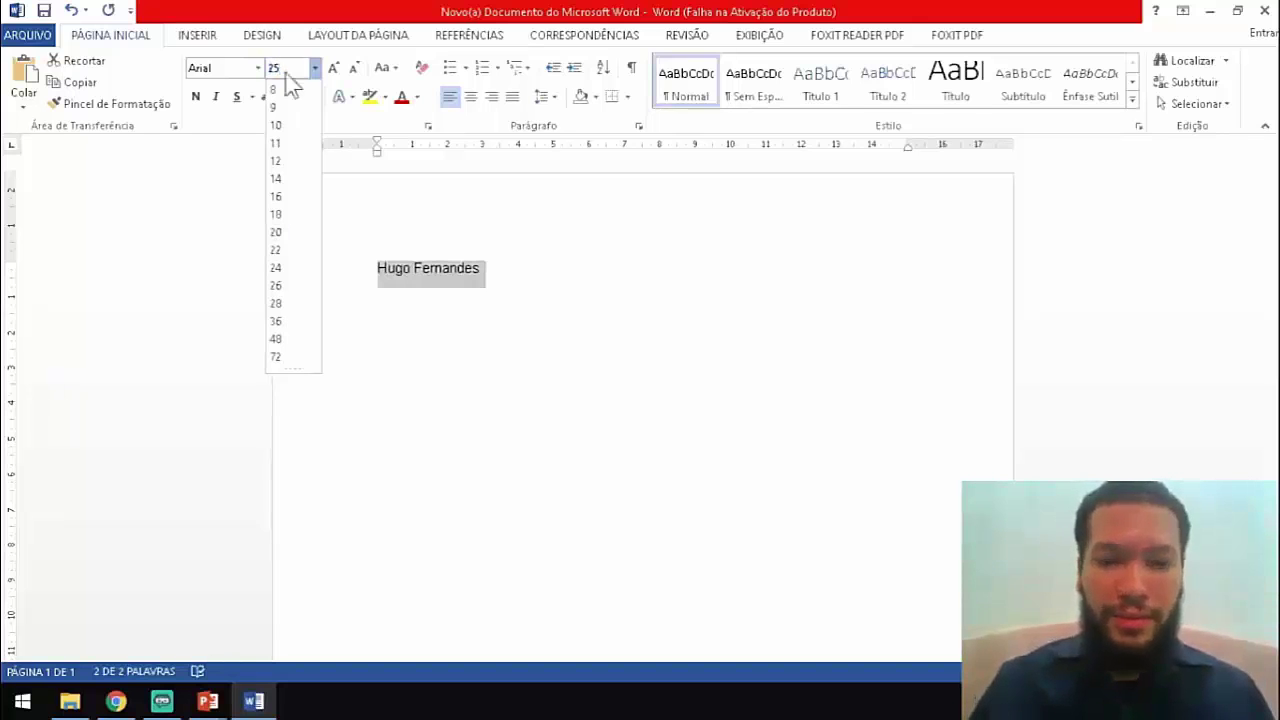
key("Return")
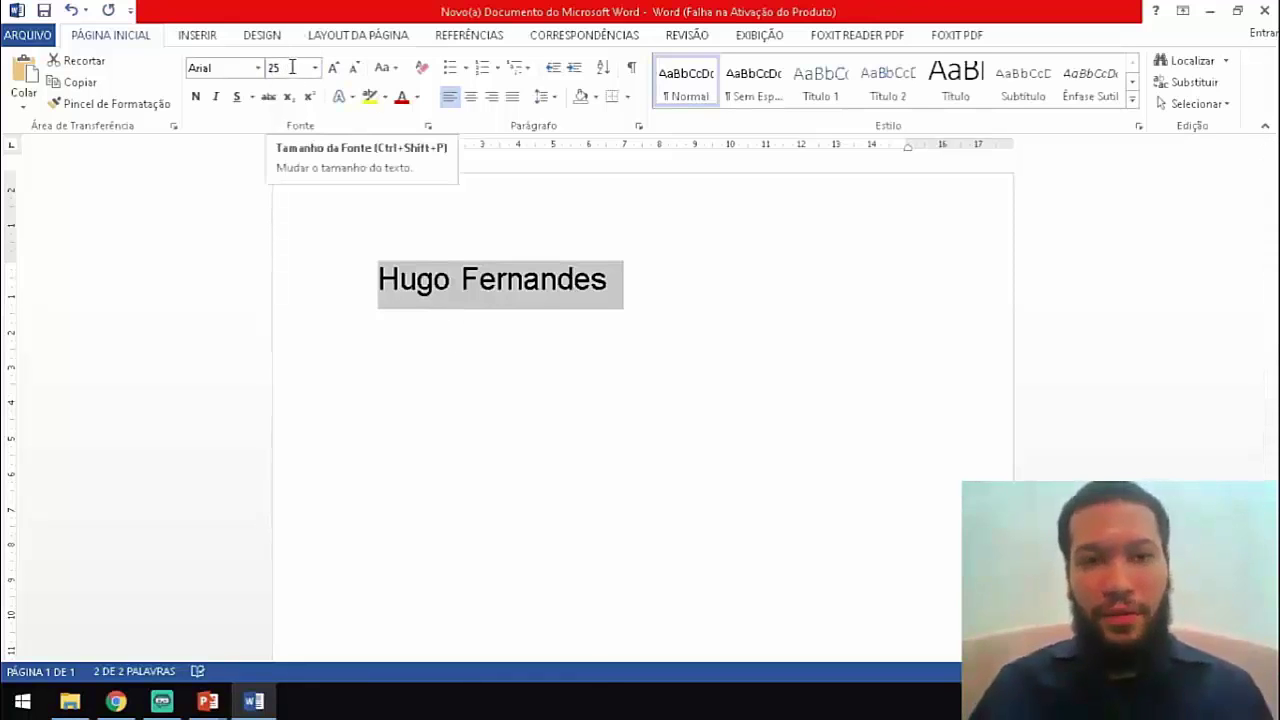
left_click(314, 67)
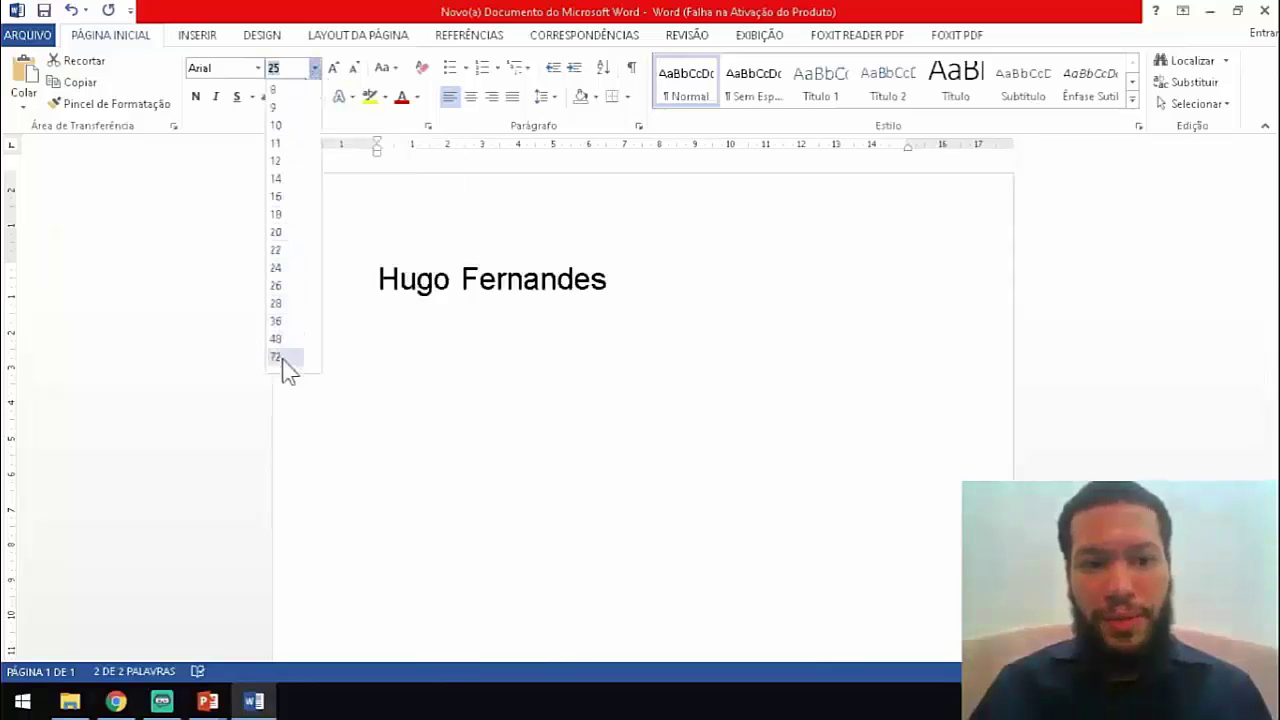
left_click(279, 233)
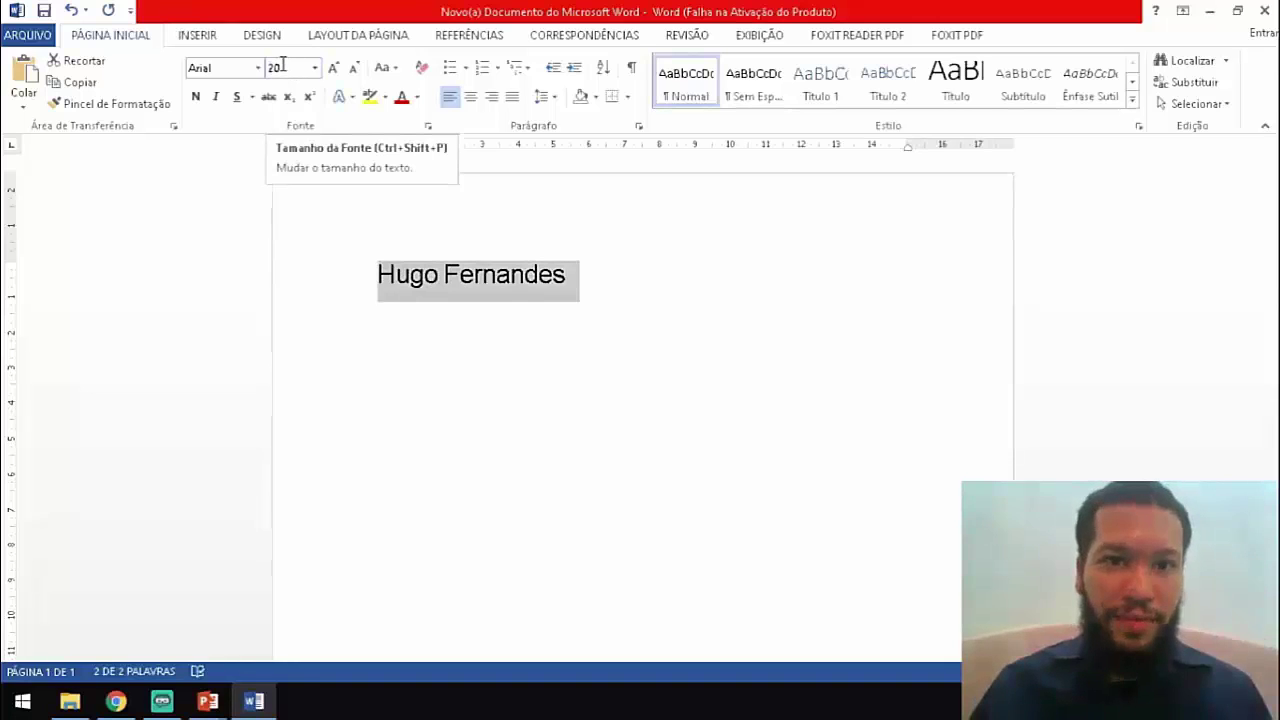
left_click(282, 65)
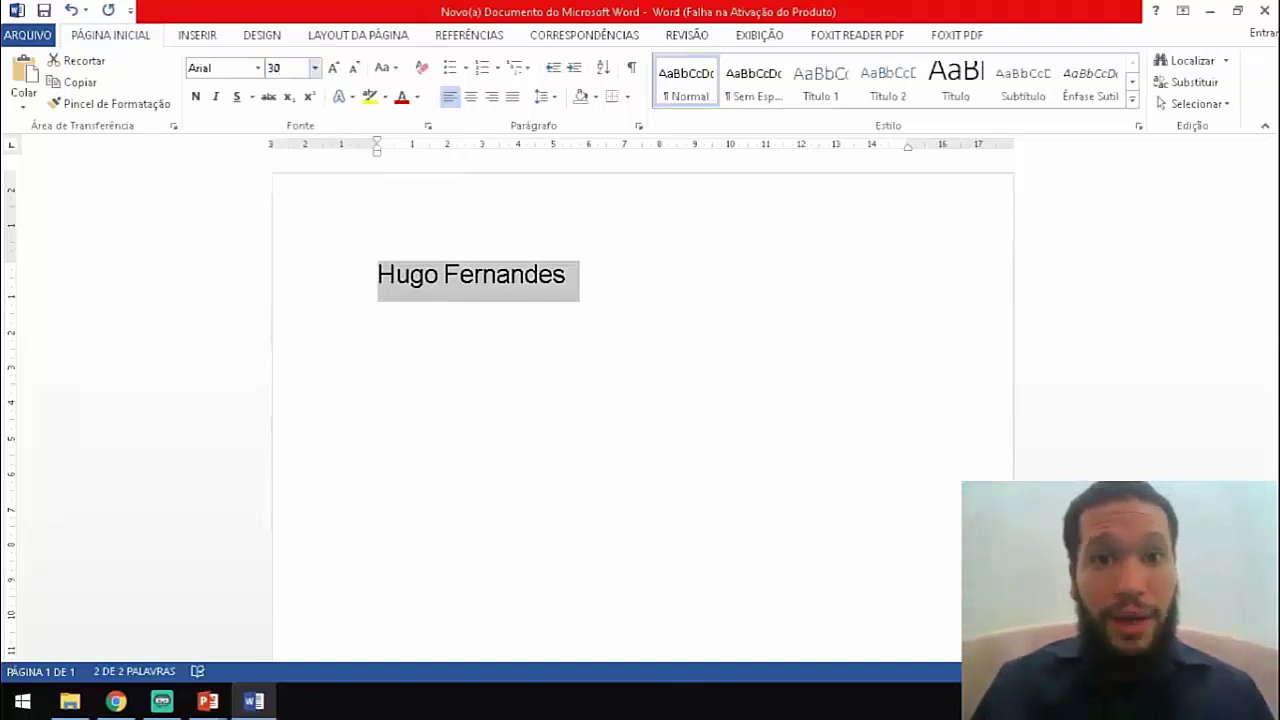
key("Return")
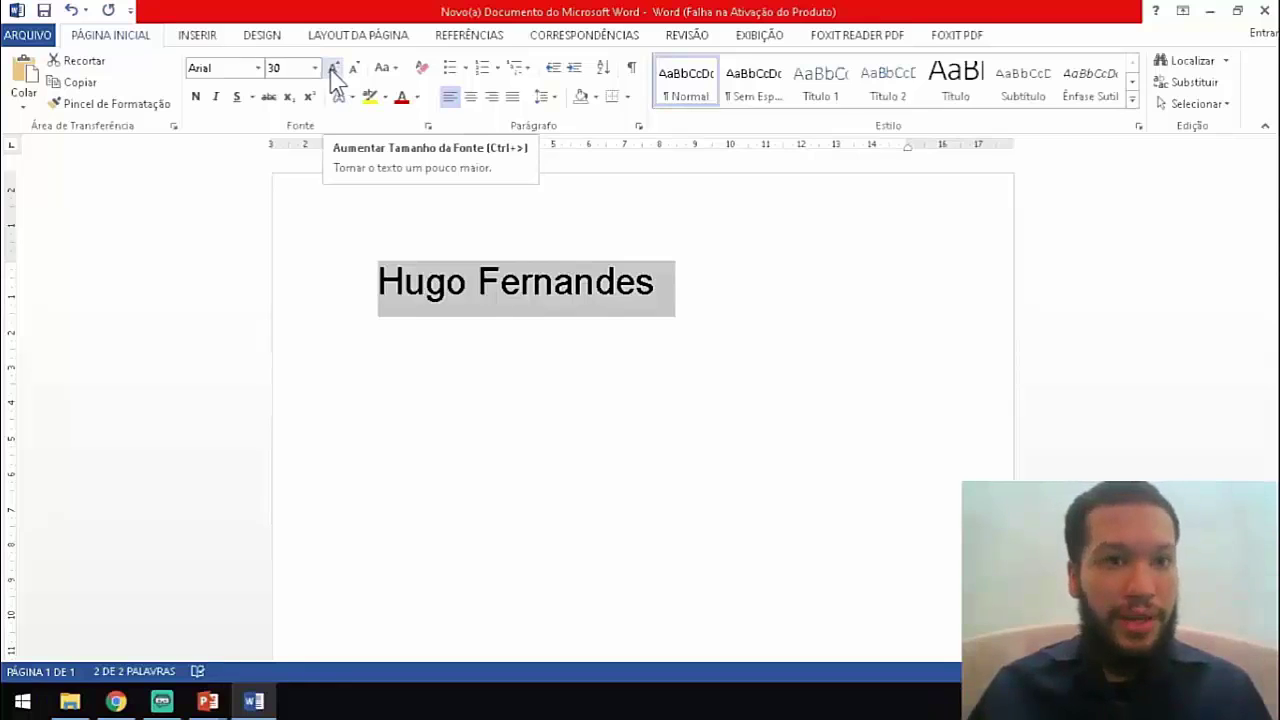
Grow the name step by step from 30 pt up to 80 pt.
left_click(314, 69)
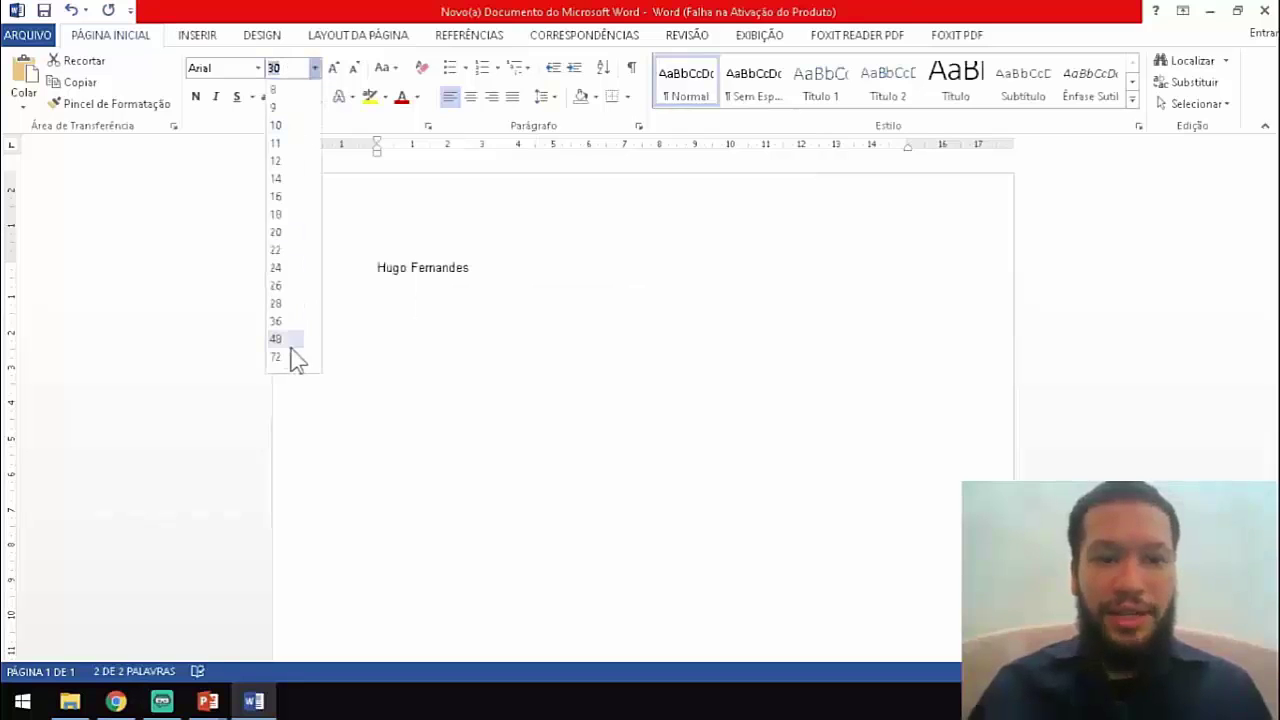
left_click(316, 71)
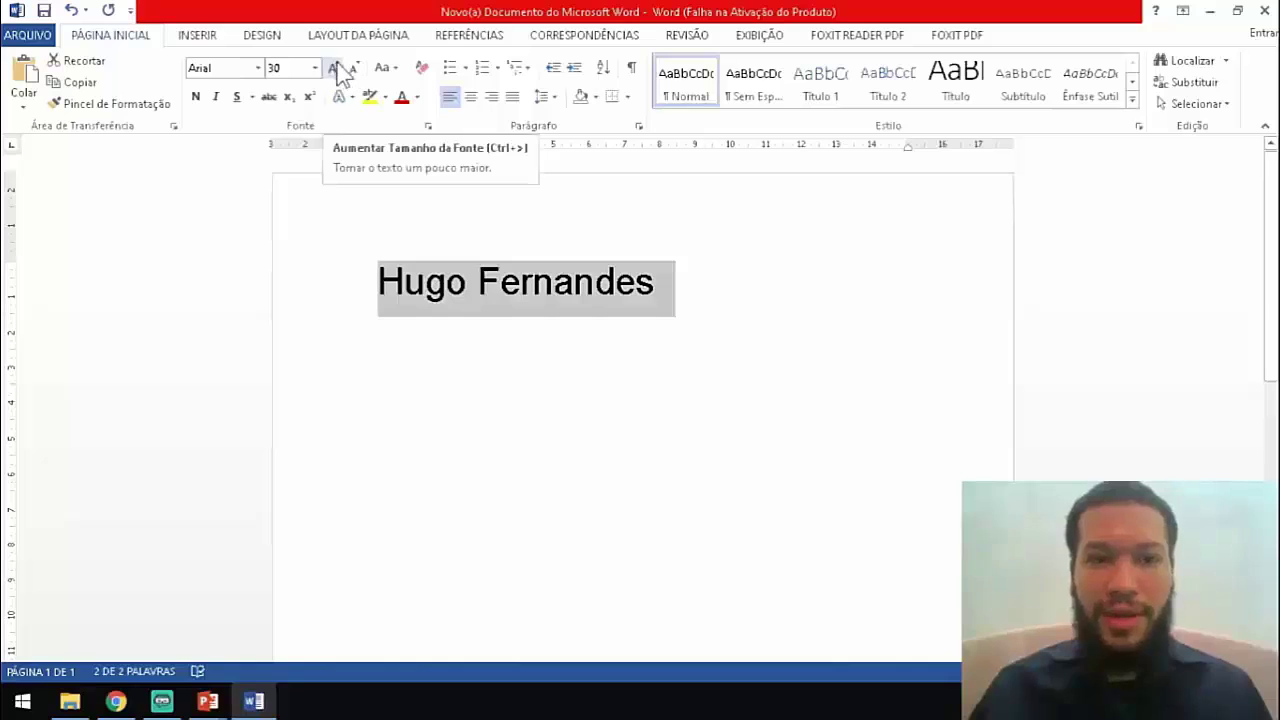
left_click(336, 69)
left_click(336, 69)
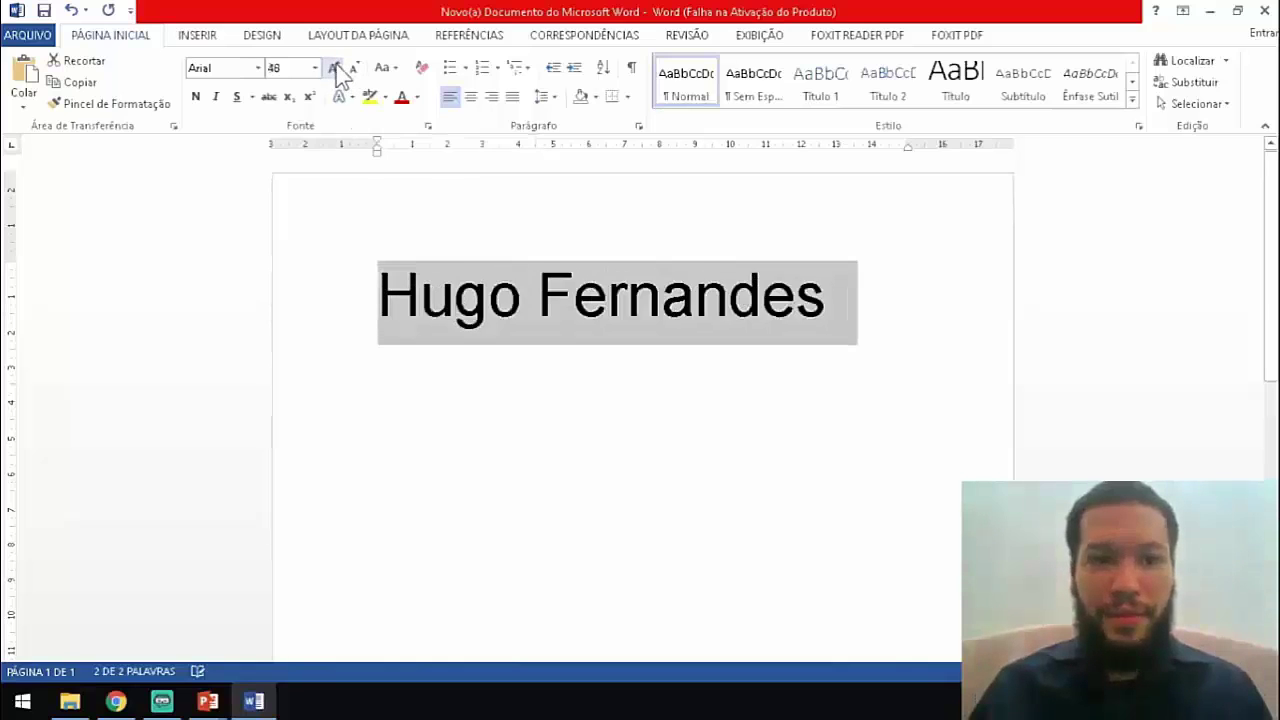
left_click(336, 69)
left_click(336, 69)
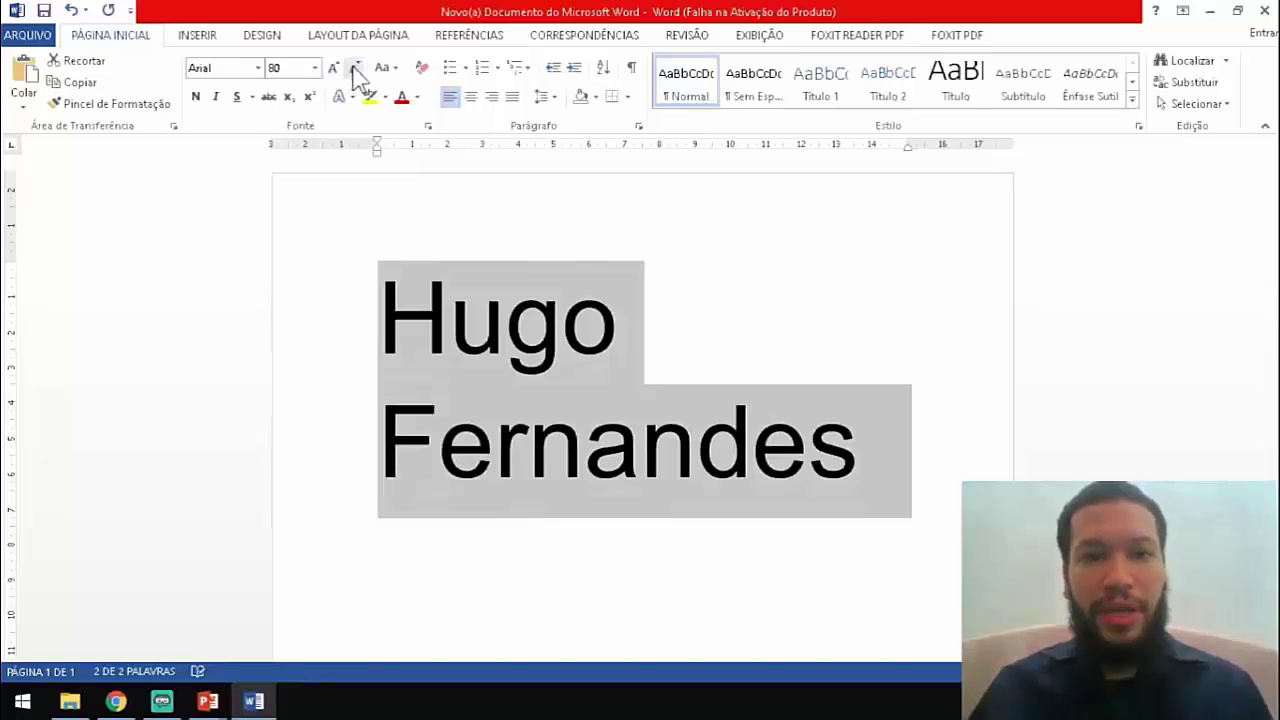
Shrink the name one font-size step at a time down to 1 pt.
left_click(356, 68)
left_click(356, 68)
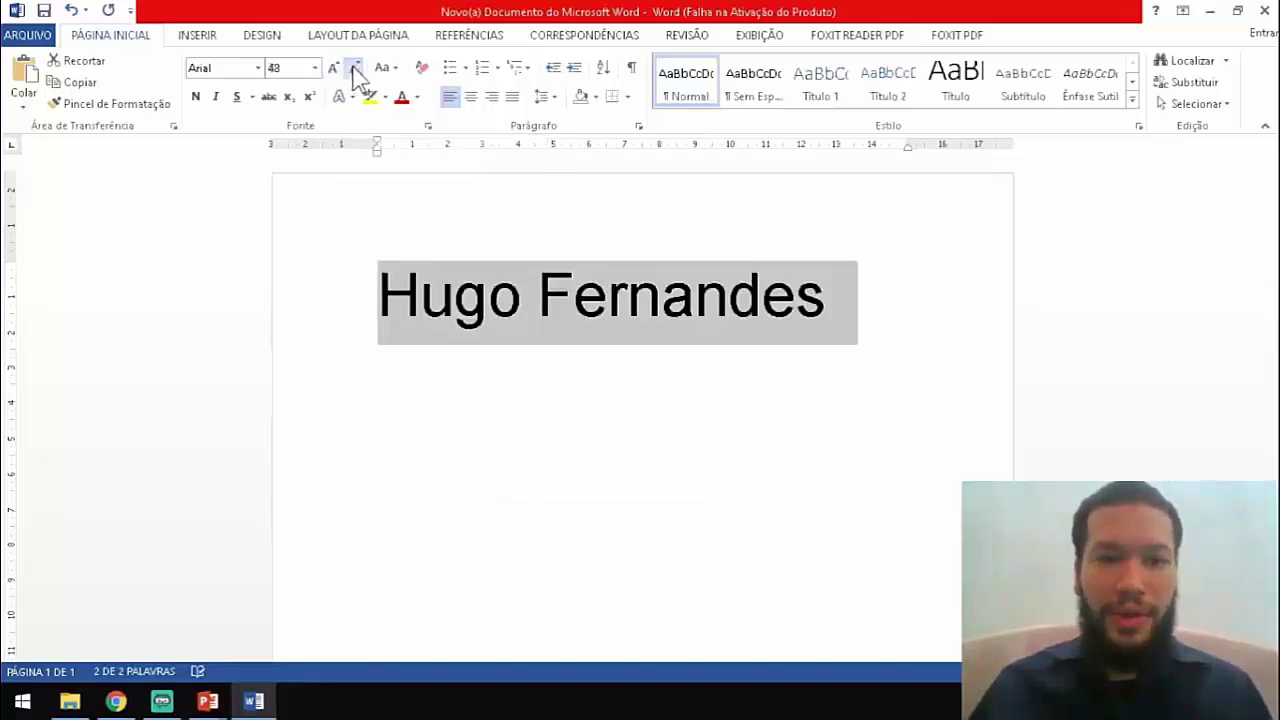
left_click(356, 68)
left_click(356, 68)
left_click(356, 68)
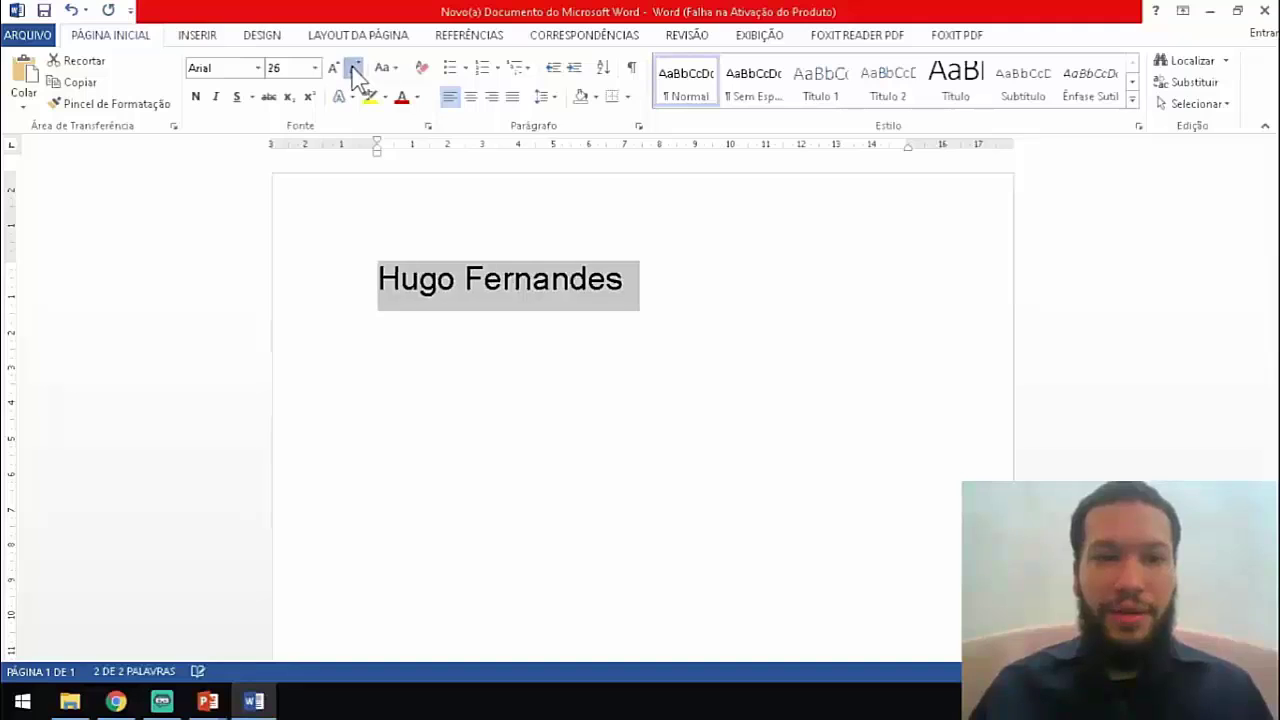
left_click(356, 68)
left_click(356, 68)
left_click(356, 68)
left_click(356, 68)
left_click(356, 68)
left_click(356, 68)
left_click(356, 68)
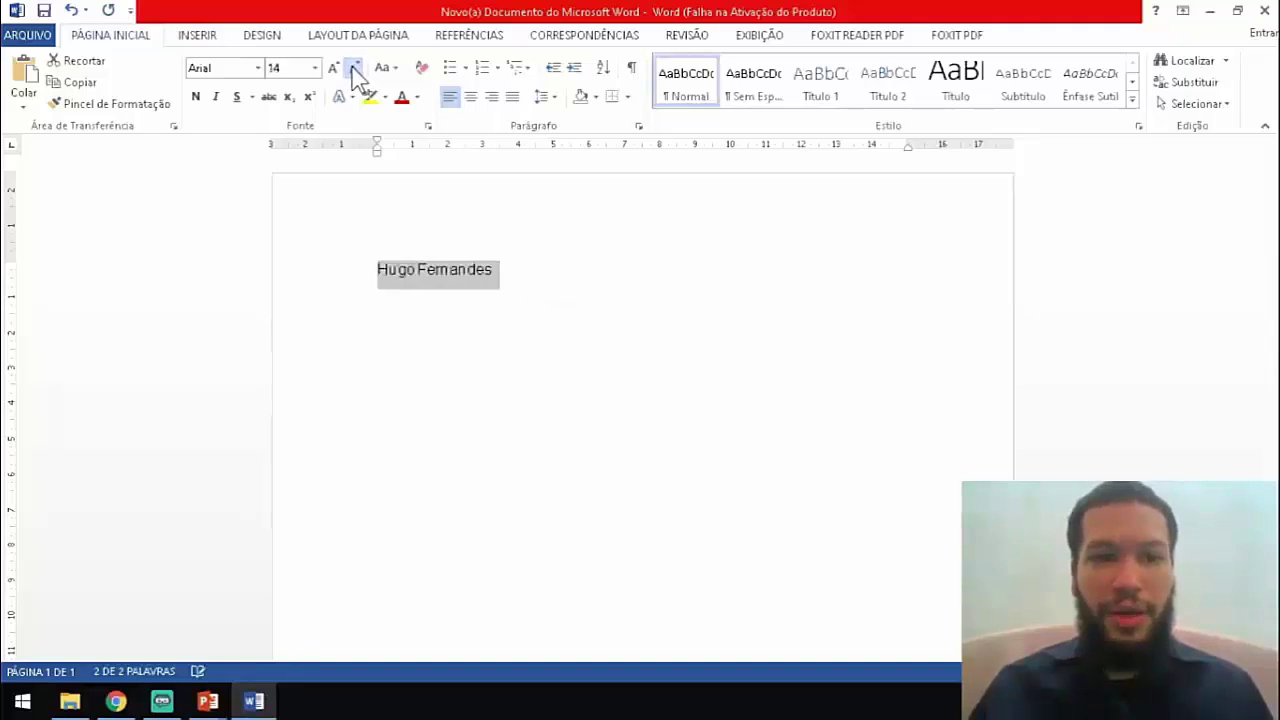
left_click(356, 68)
left_click(356, 68)
left_click(356, 68)
left_click(356, 68)
left_click(356, 68)
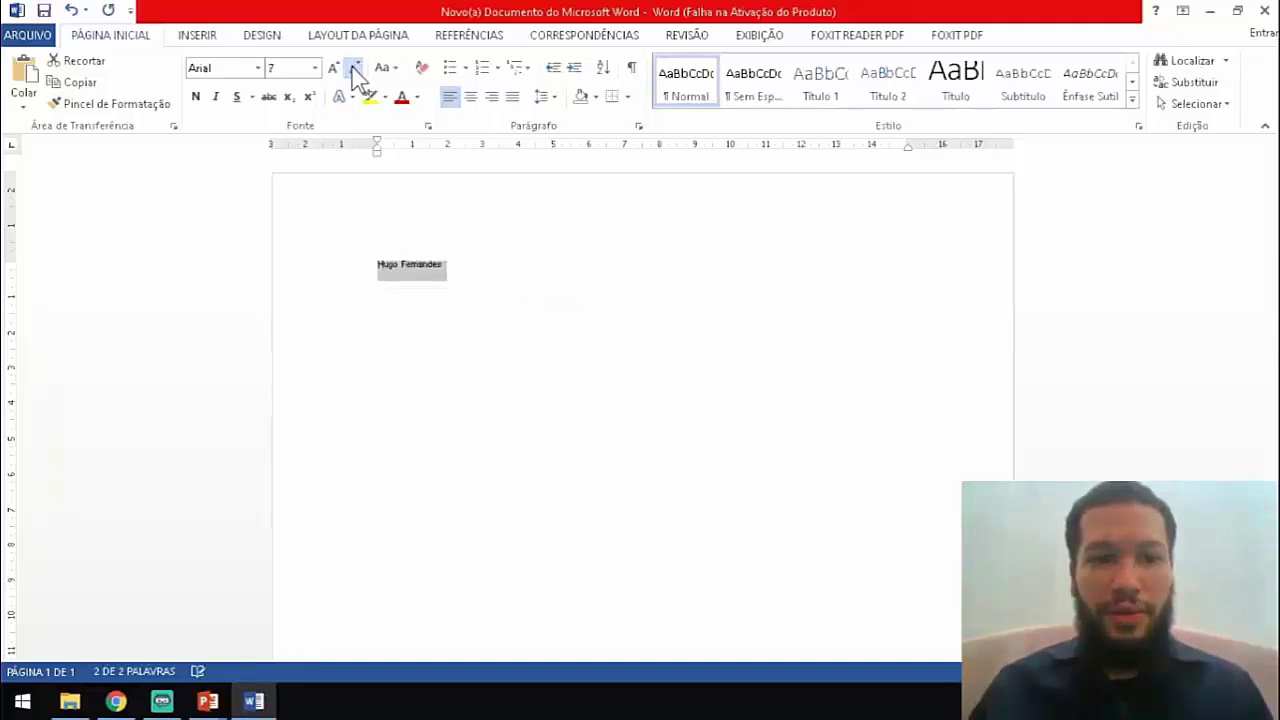
left_click(356, 68)
left_click(356, 68)
left_click(356, 68)
left_click(356, 68)
left_click(356, 68)
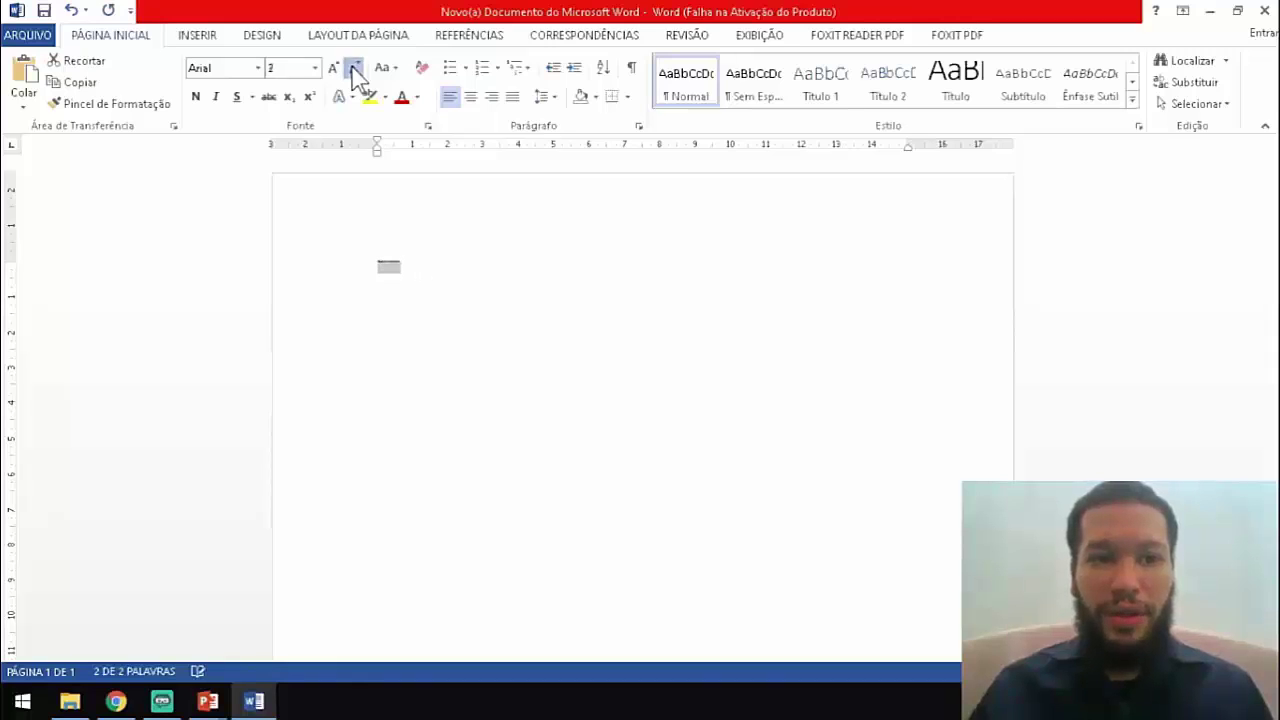
left_click(356, 68)
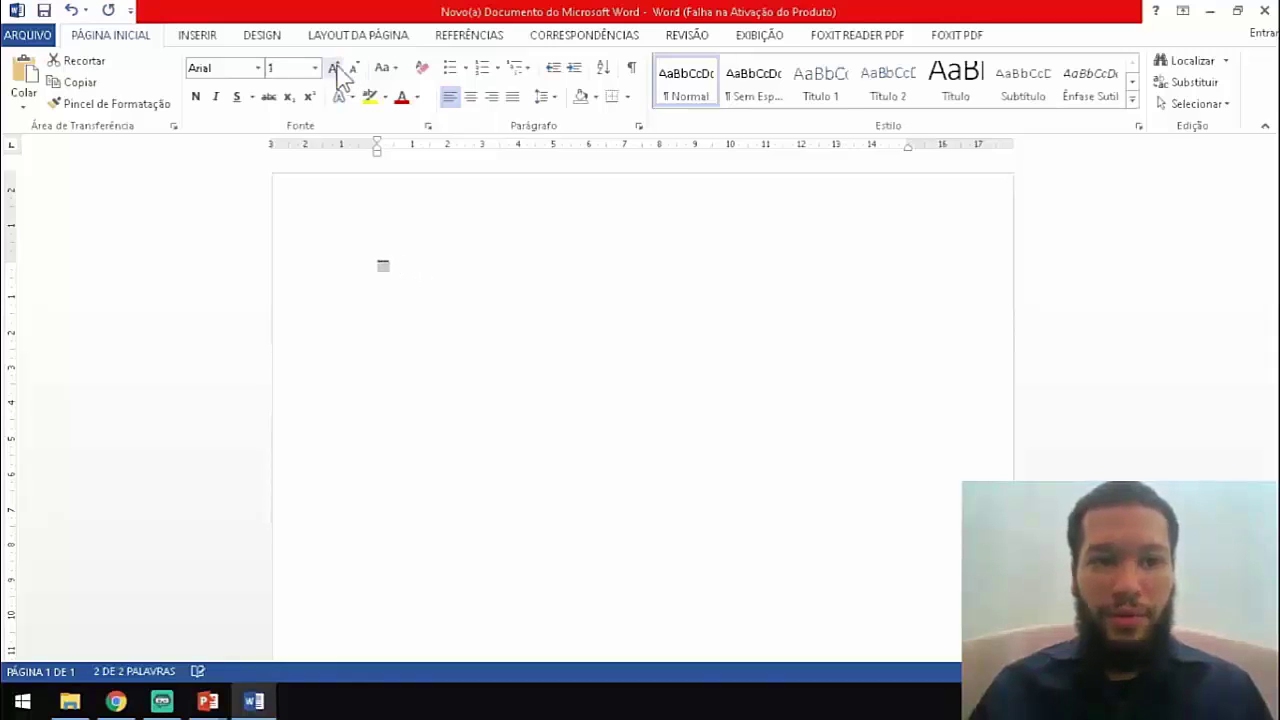
left_click(305, 68)
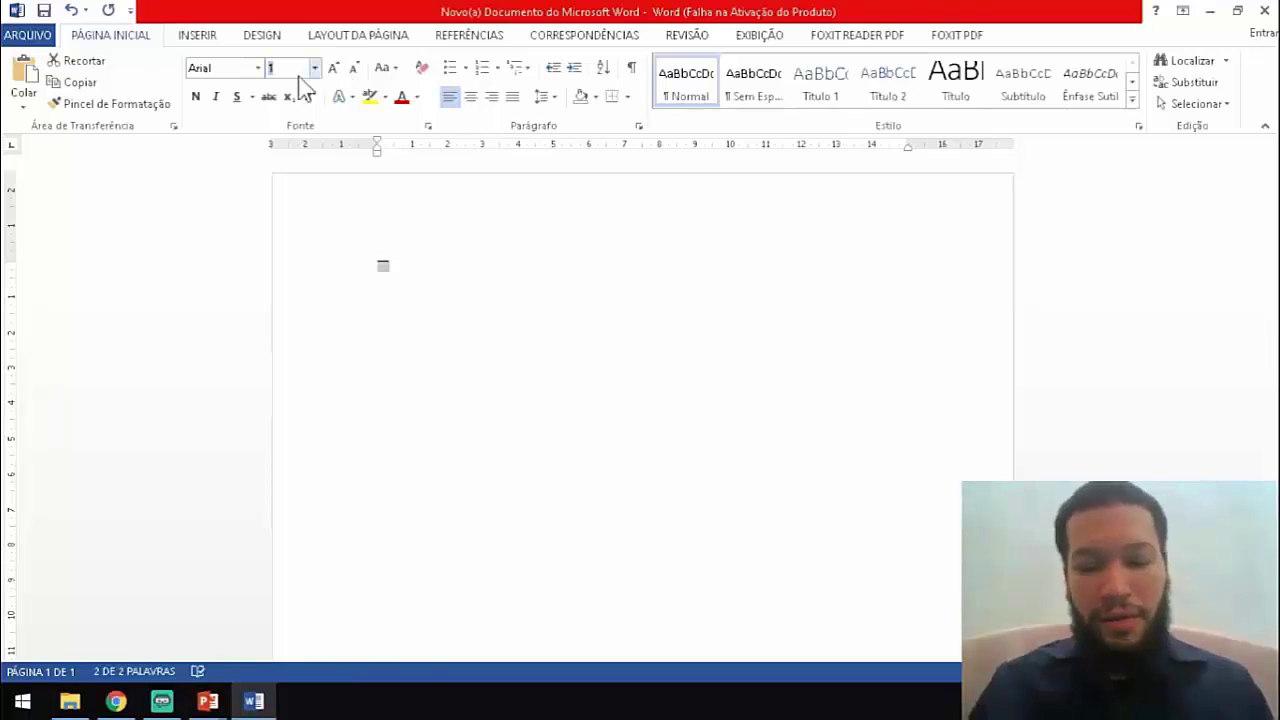
Enter 30 as the name's font size.
type("30")
key("Return")
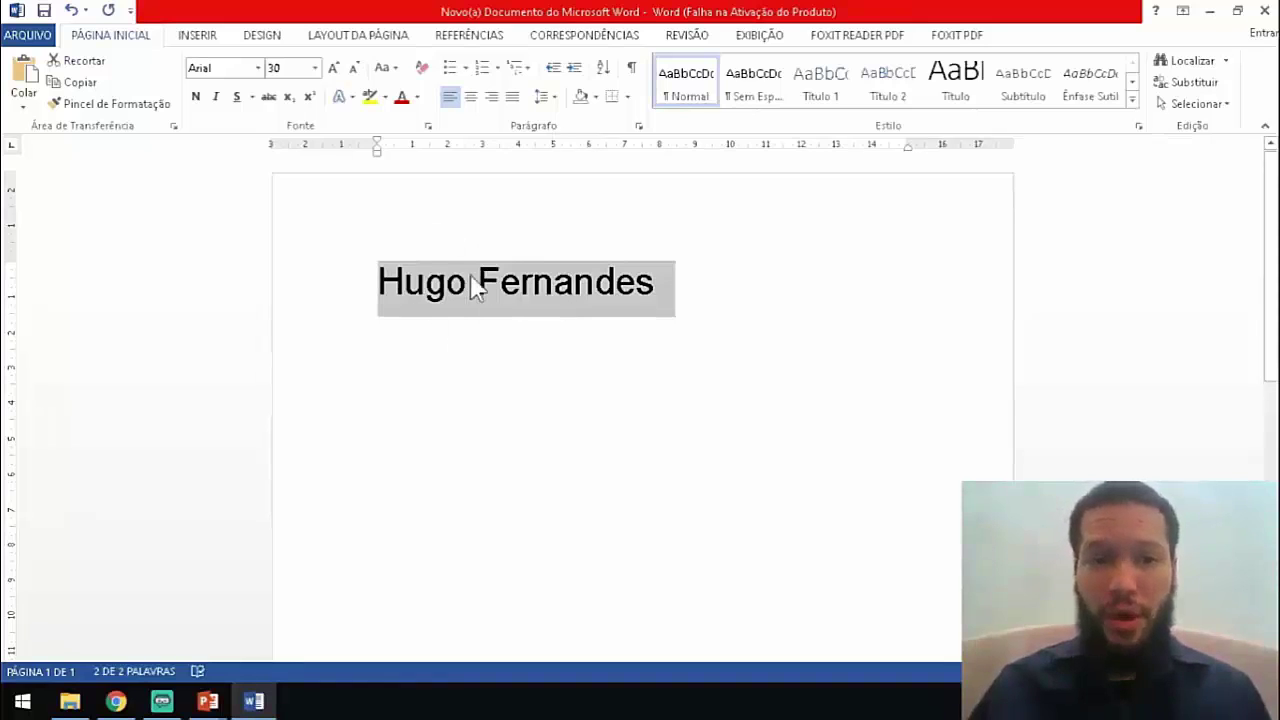
left_click(389, 67)
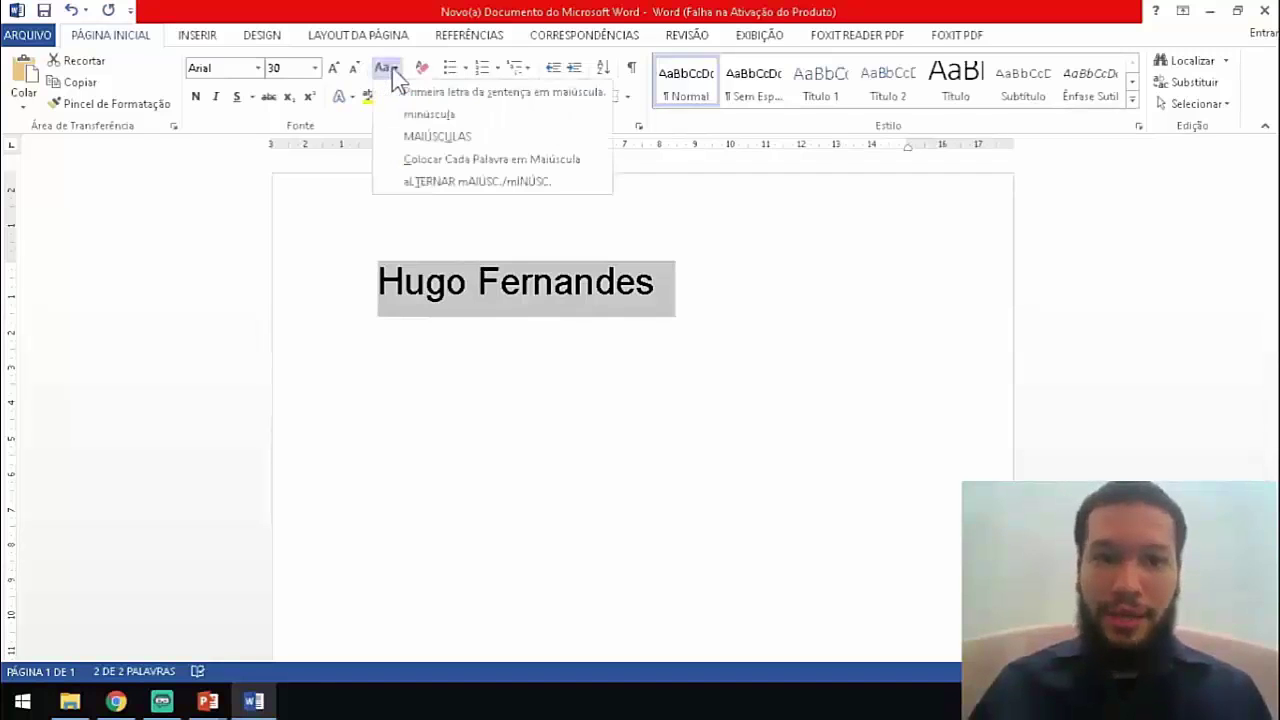
left_click(412, 136)
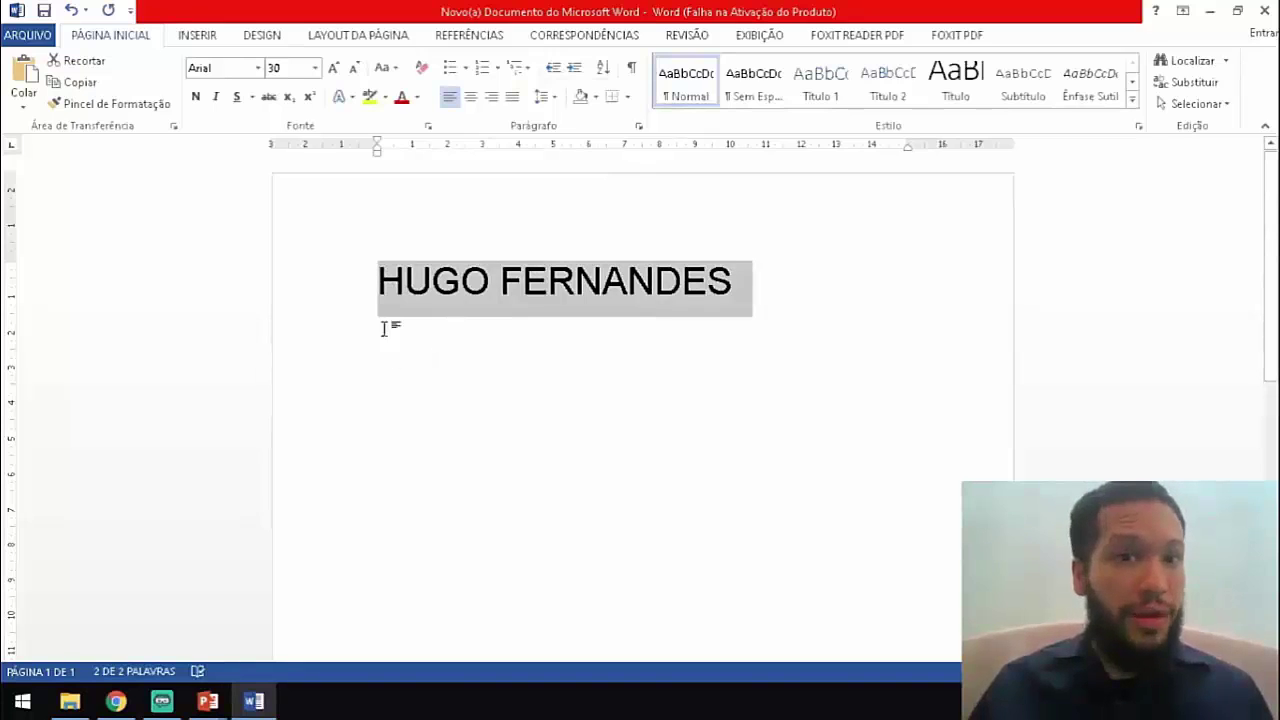
left_click(390, 70)
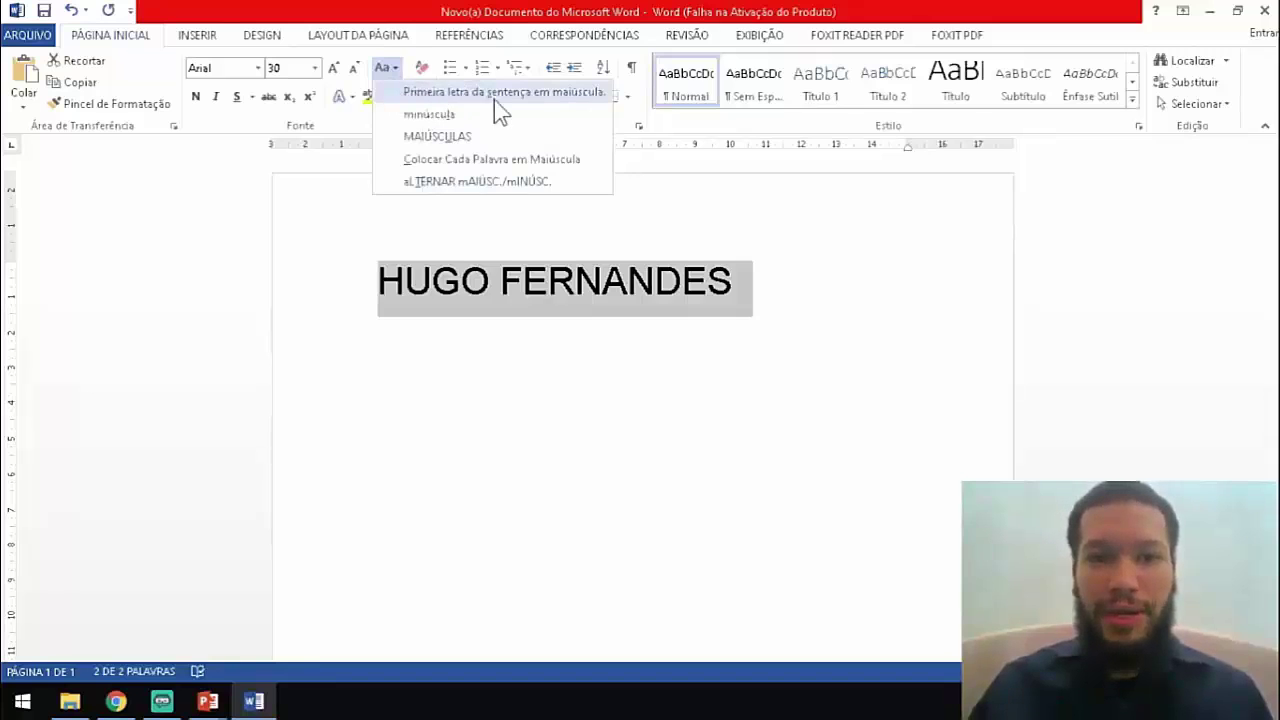
left_click(531, 96)
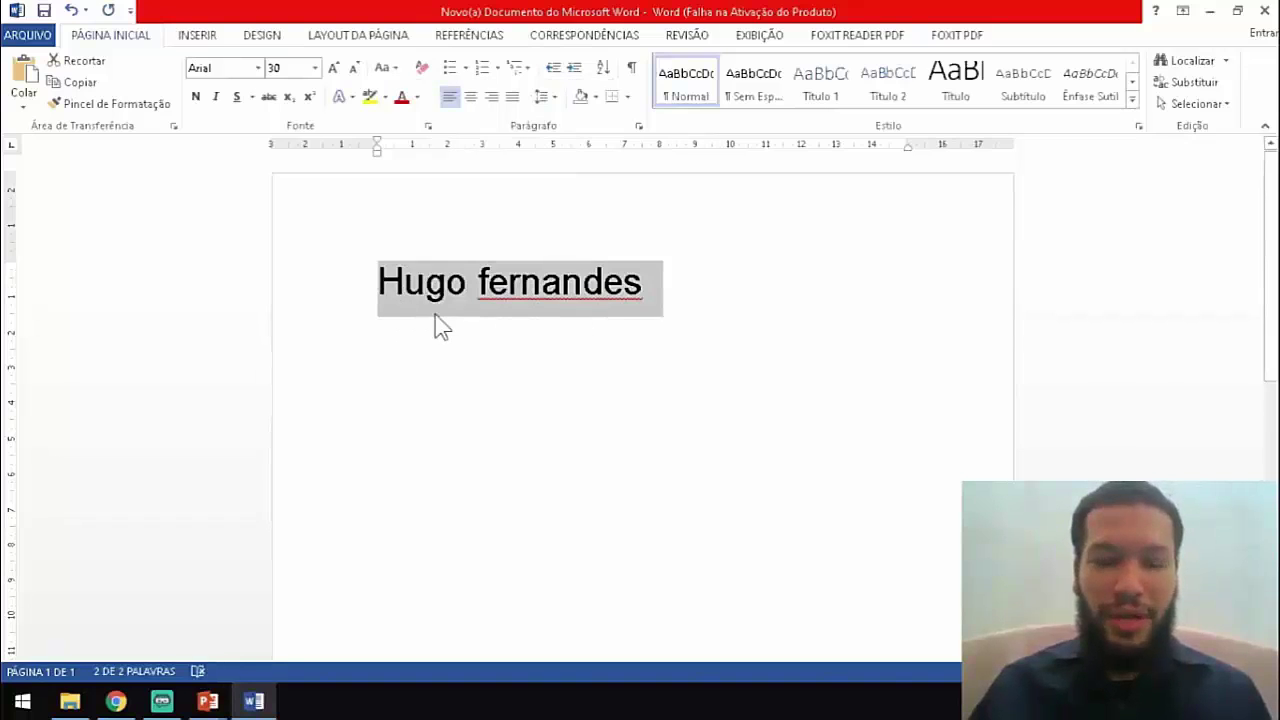
left_click(385, 67)
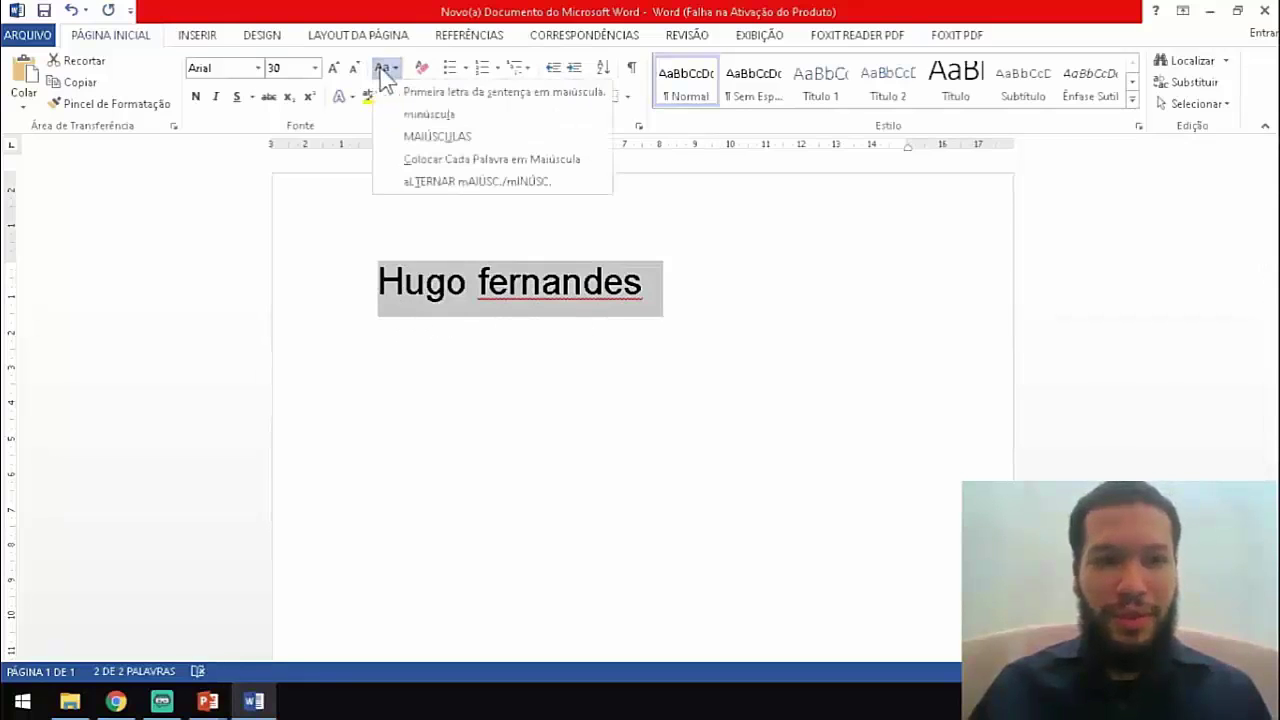
left_click(435, 114)
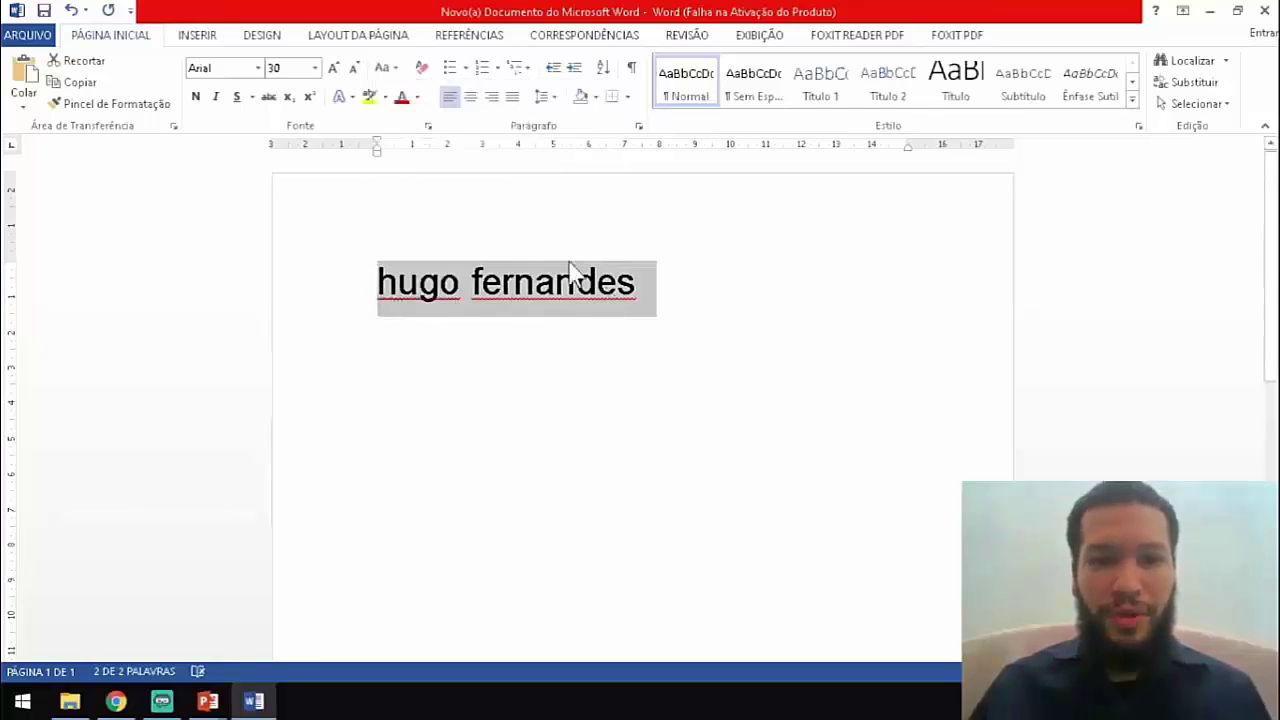
left_click(393, 68)
left_click(414, 135)
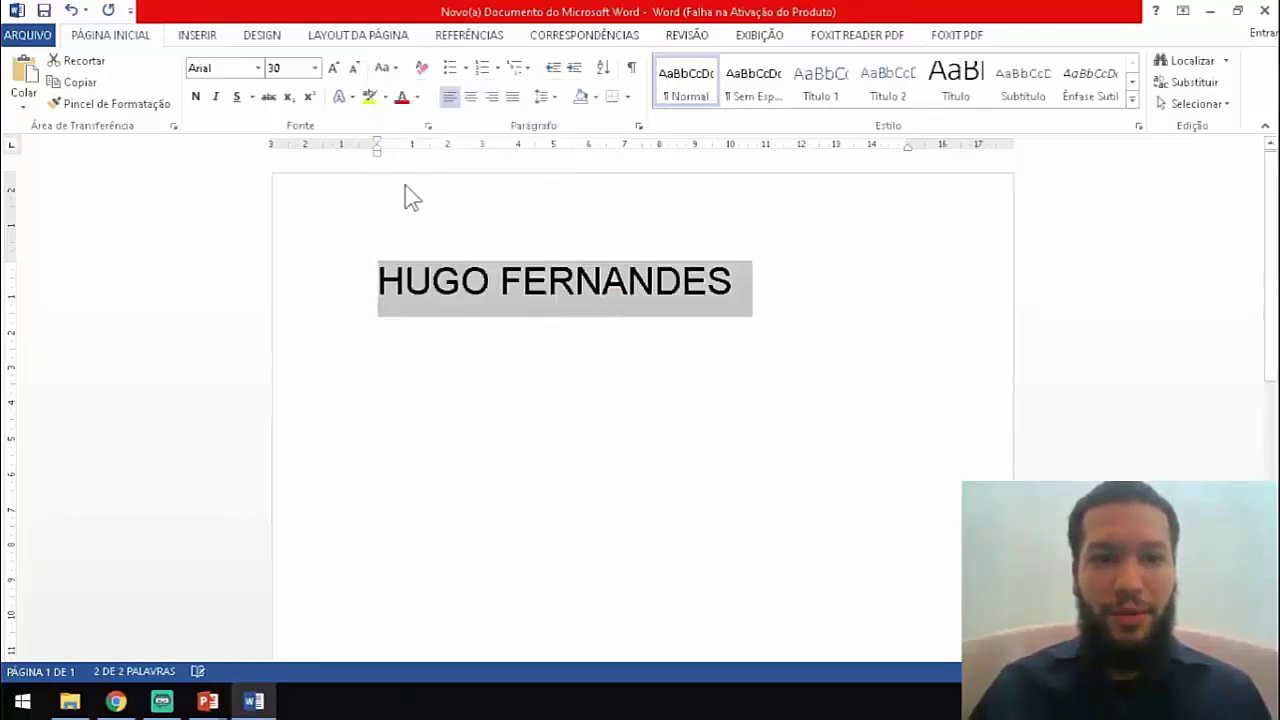
left_click(385, 67)
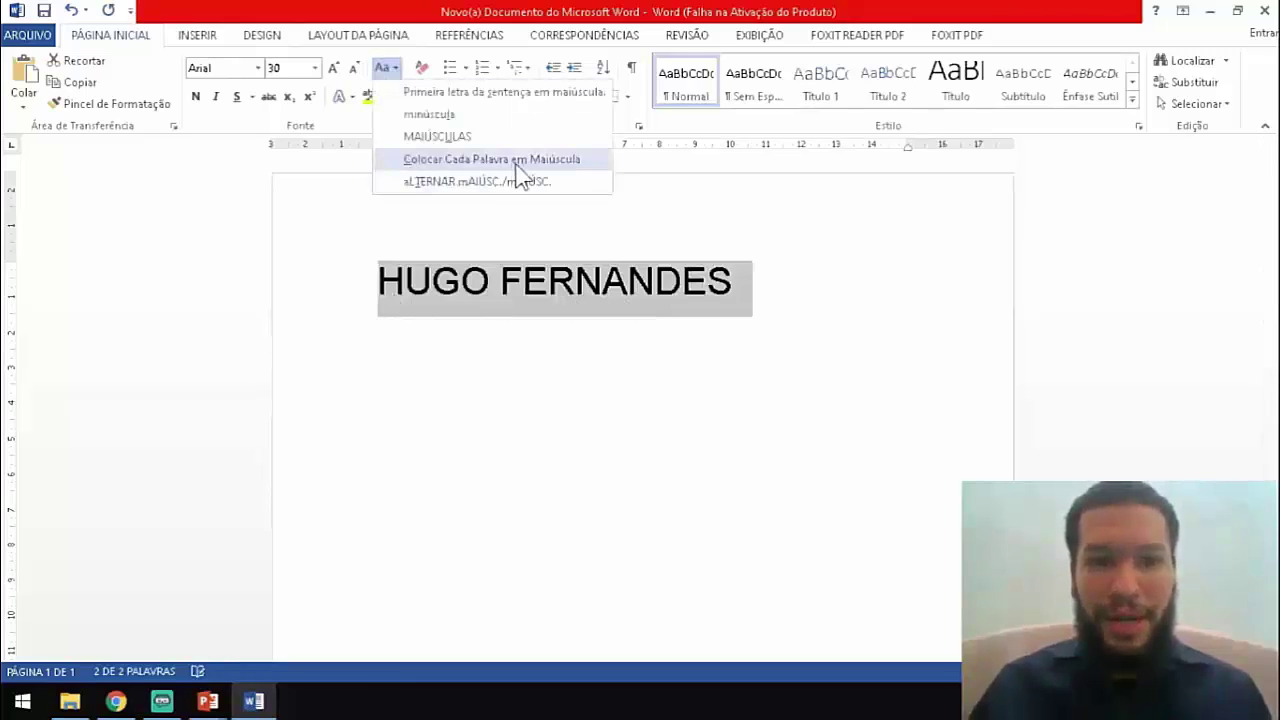
left_click(548, 160)
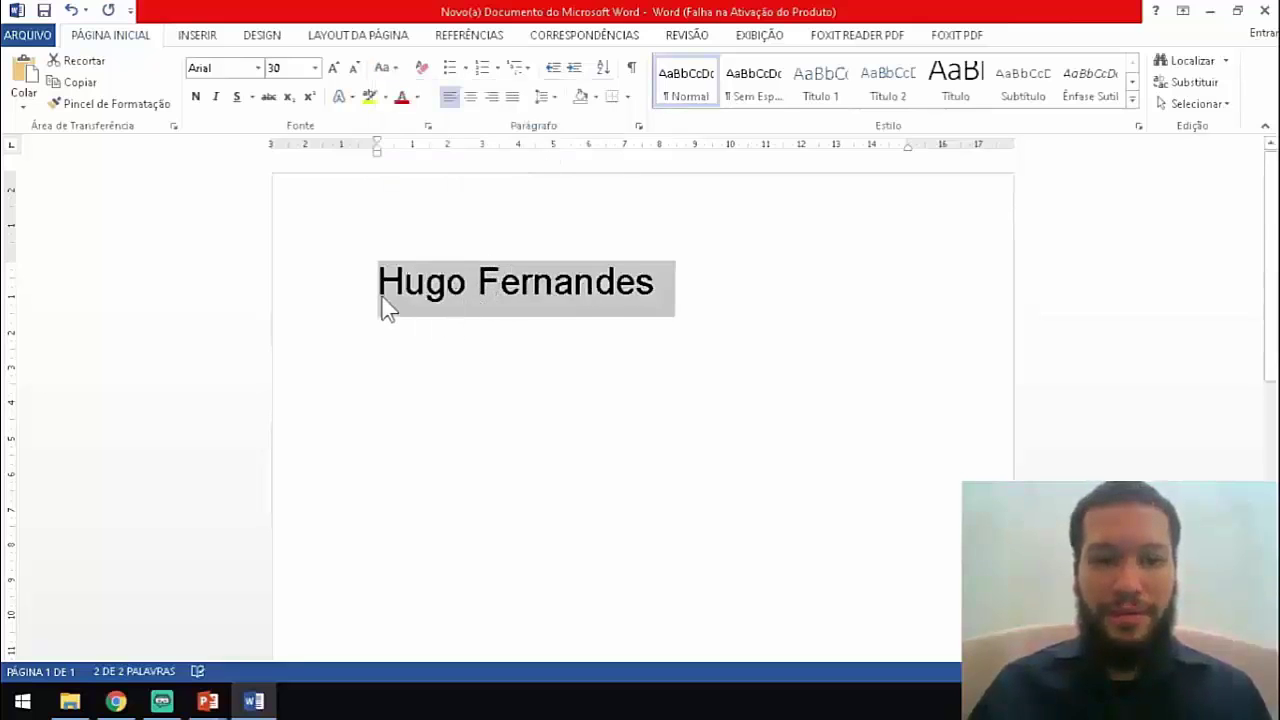
left_click(386, 68)
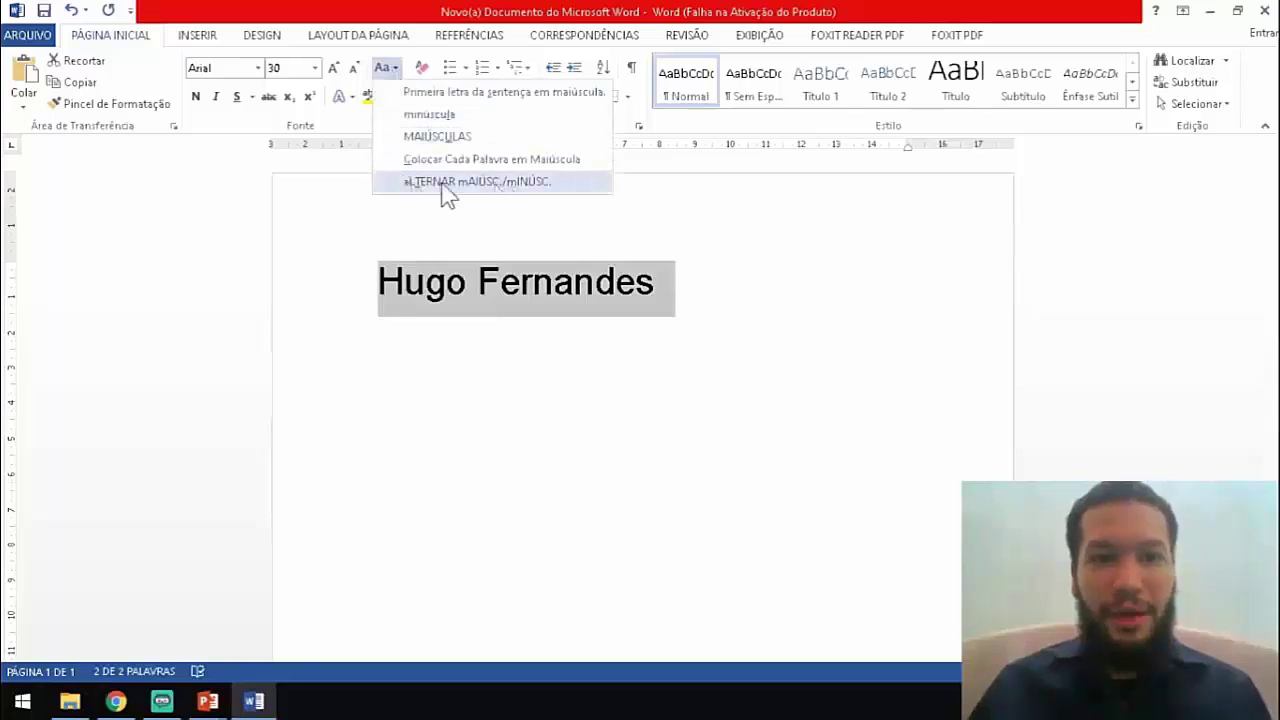
left_click(498, 182)
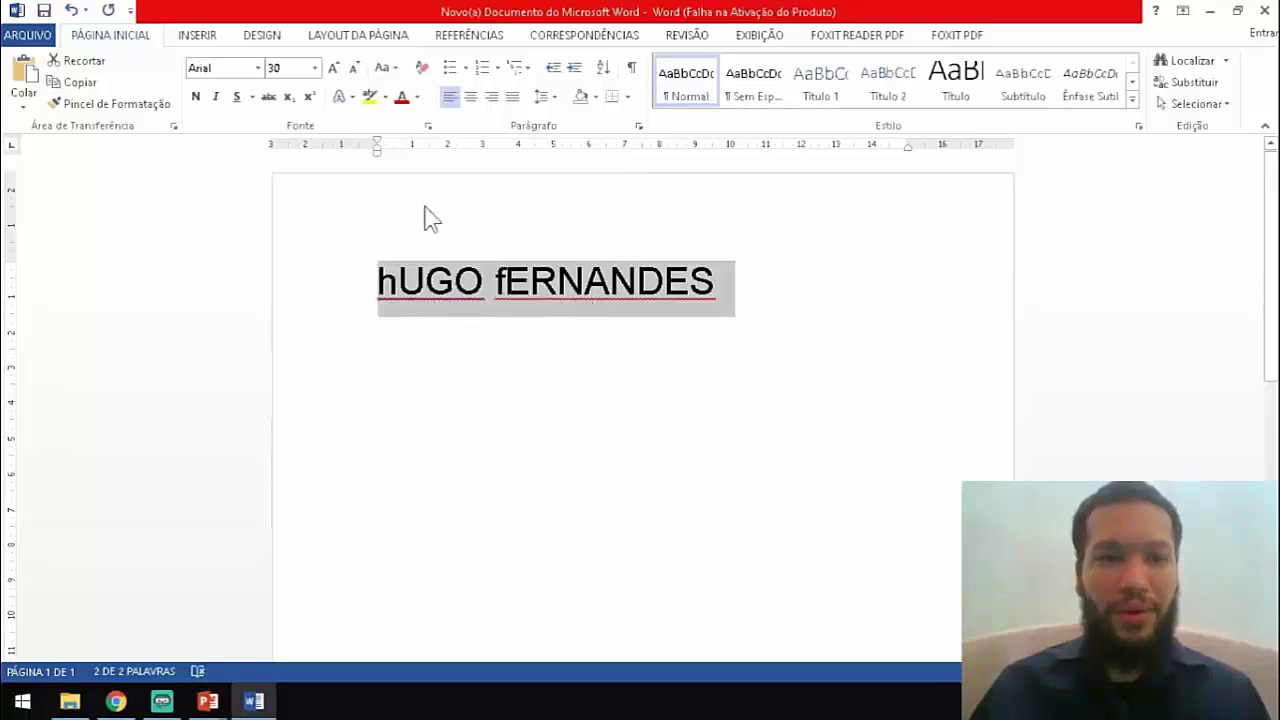
left_click(384, 67)
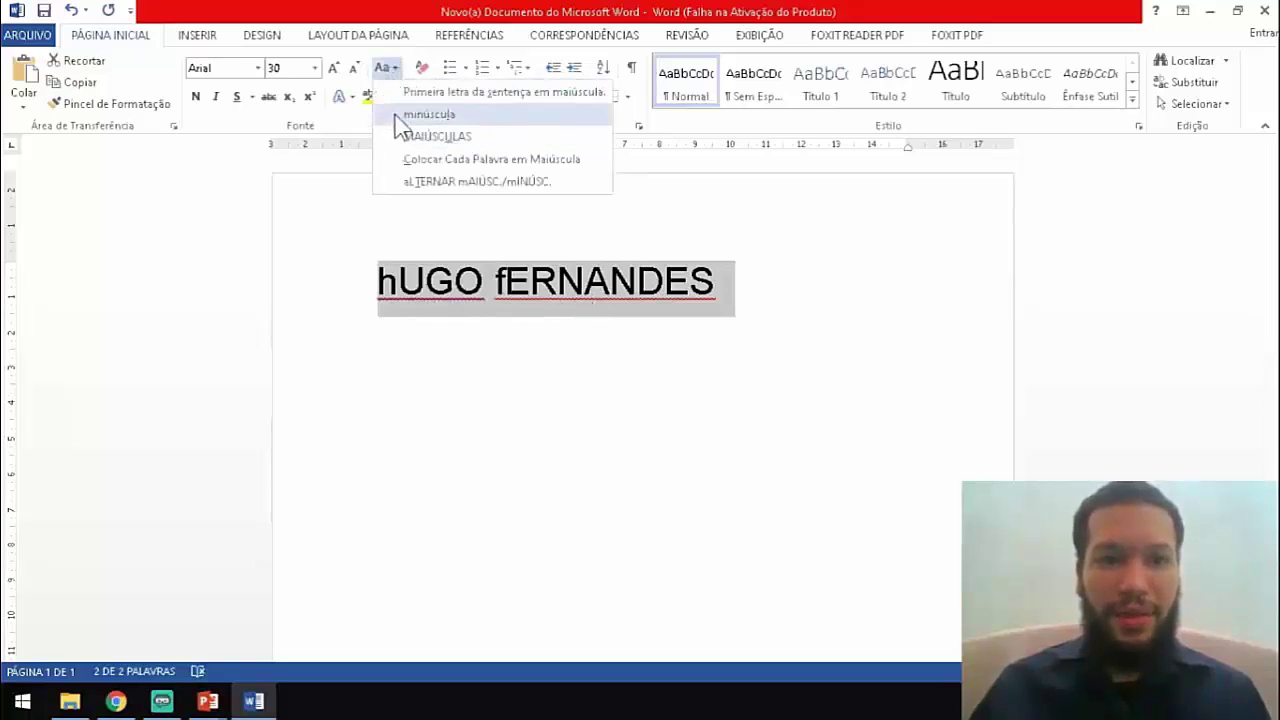
left_click(420, 159)
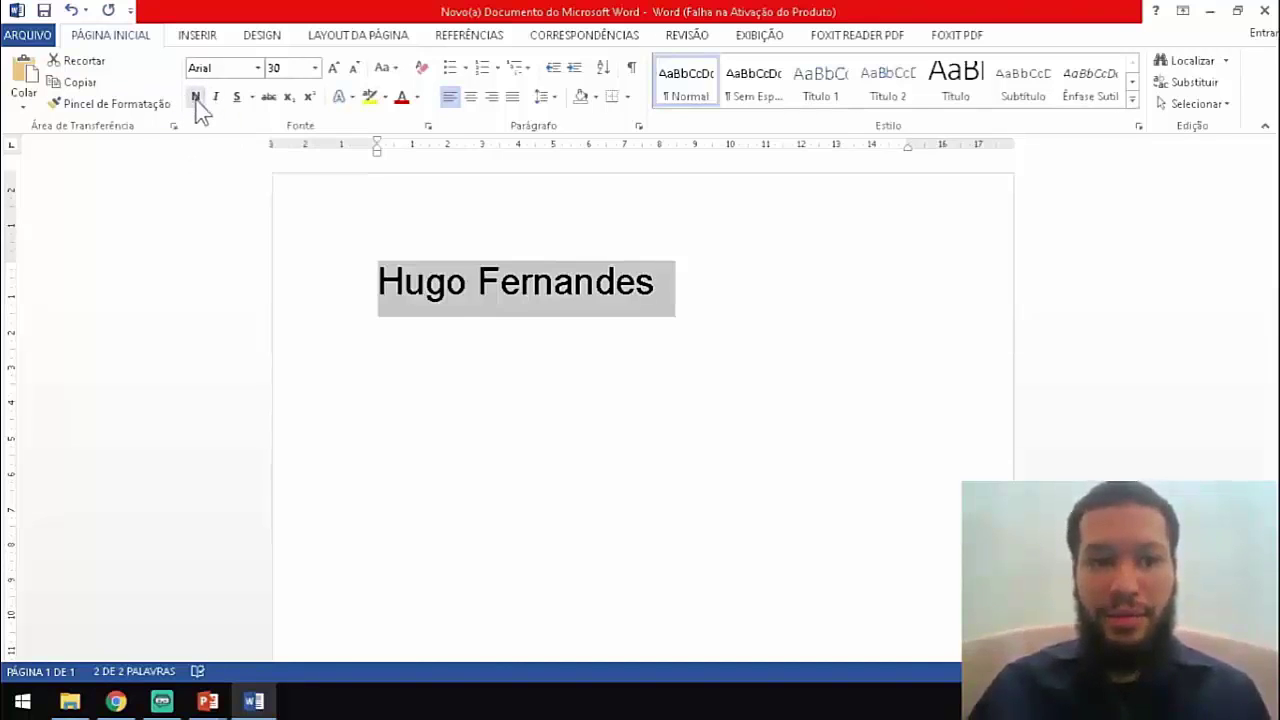
Apply bold, italic and underline to the name, then remove all three.
left_click(196, 97)
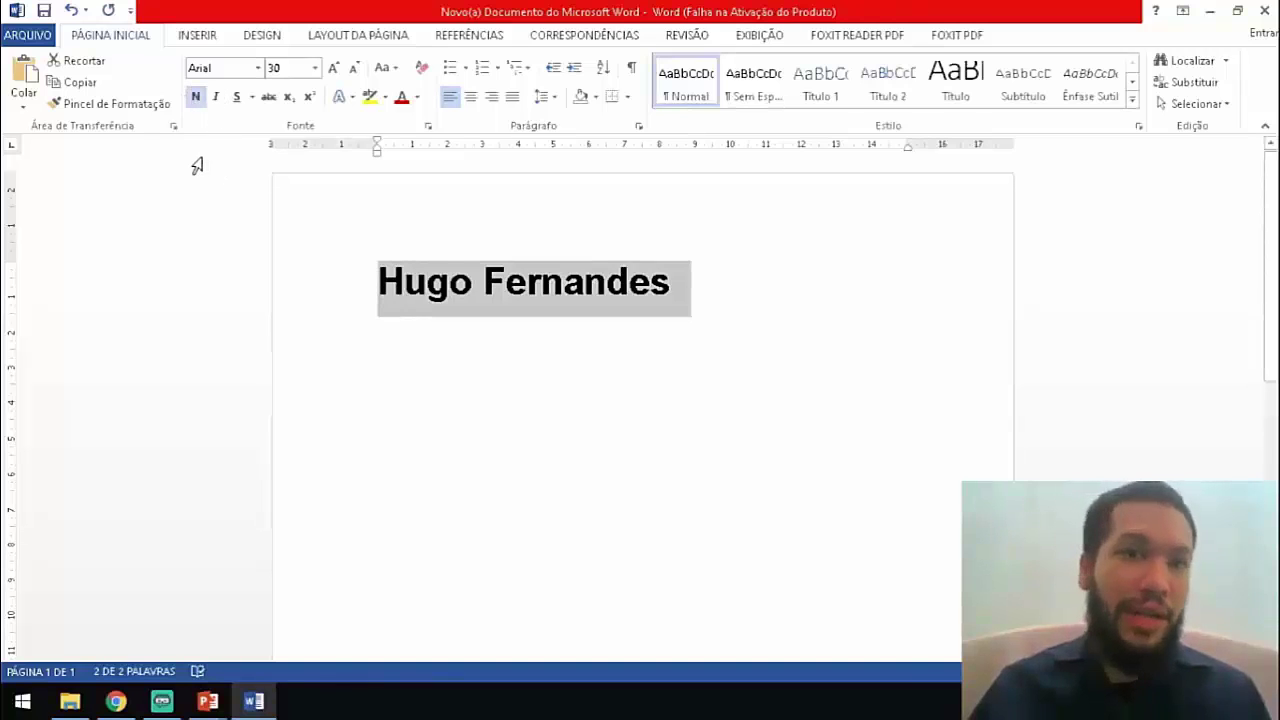
left_click(216, 98)
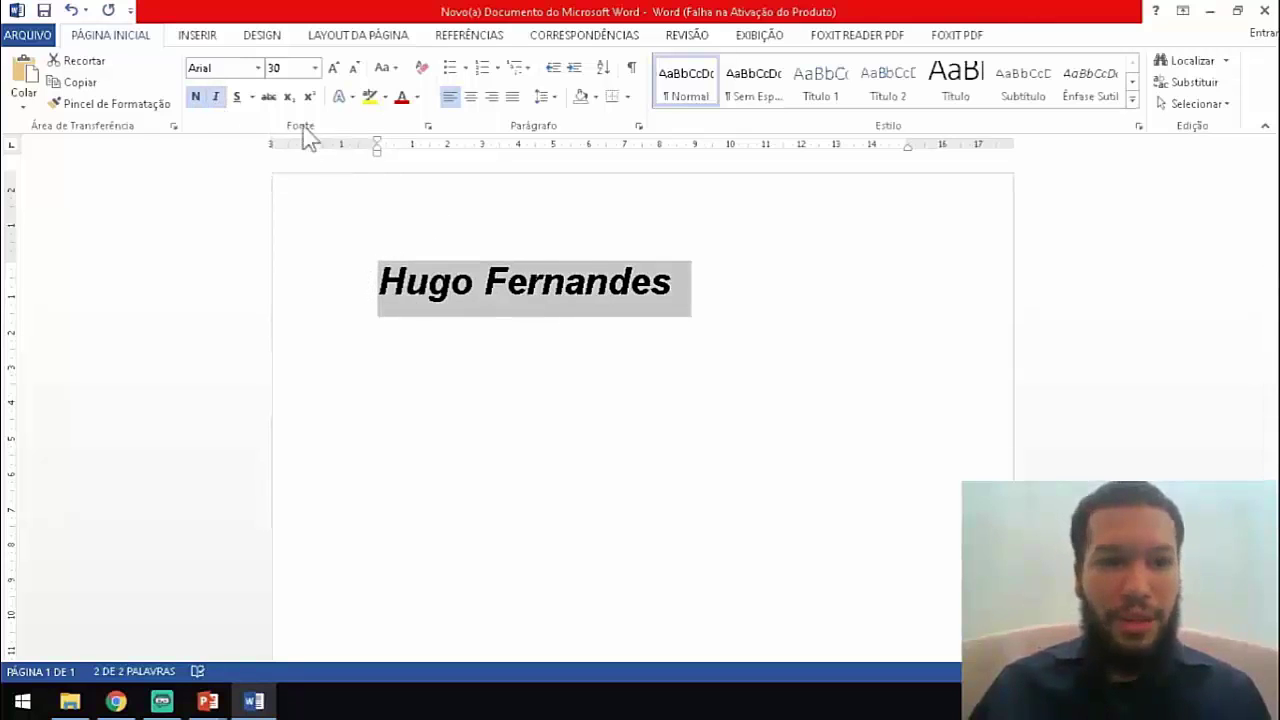
left_click(238, 97)
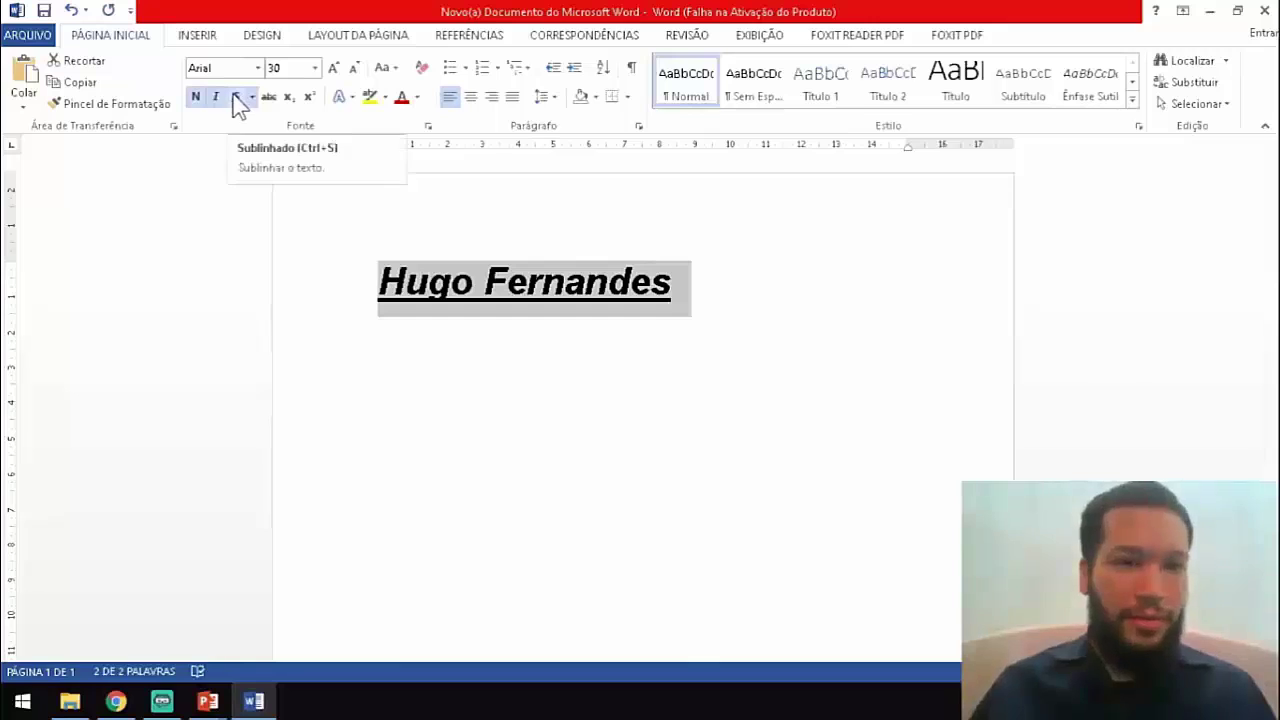
left_click(236, 96)
left_click(213, 97)
left_click(195, 96)
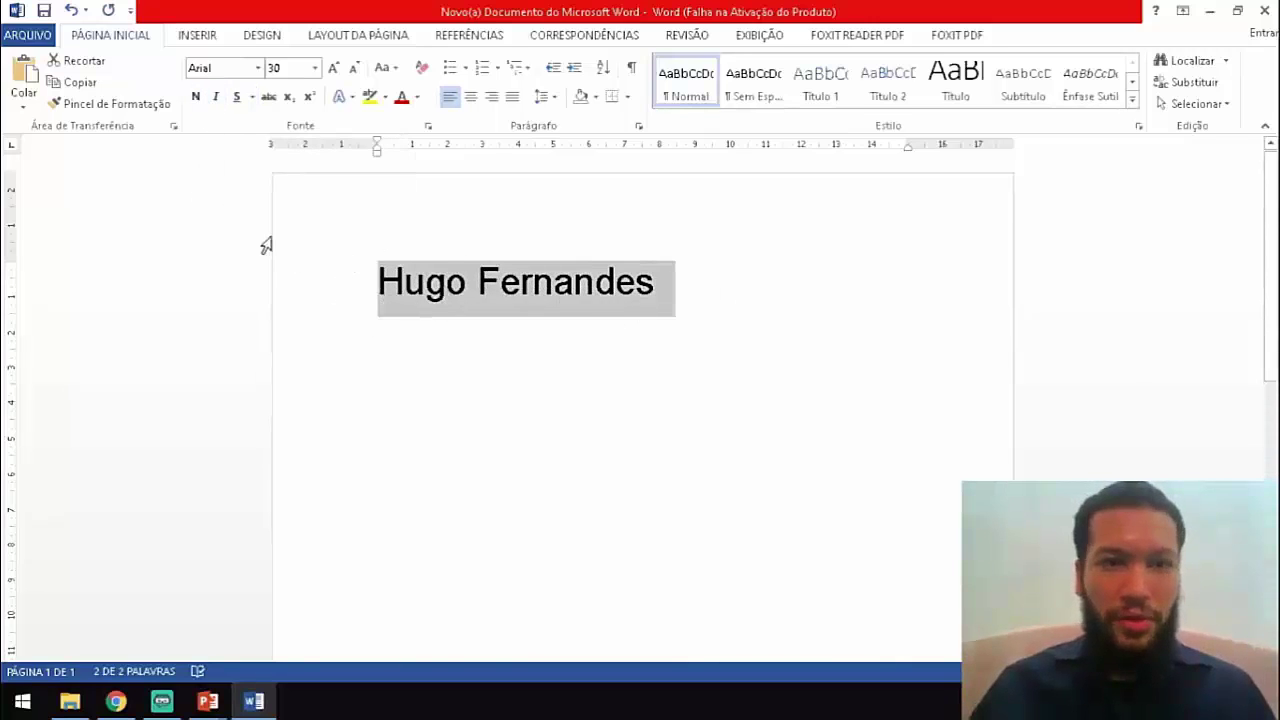
Toggle strikethrough on and off for the name, then place the caret after it.
left_click(268, 97)
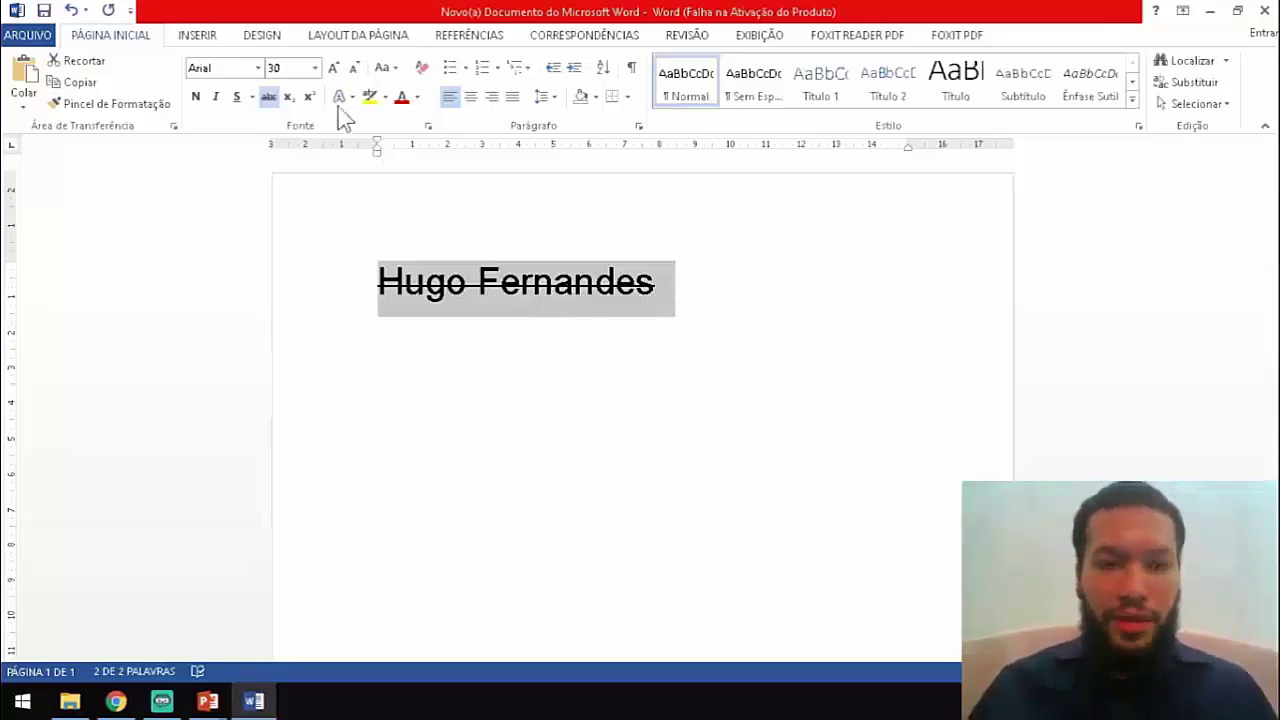
left_click(270, 102)
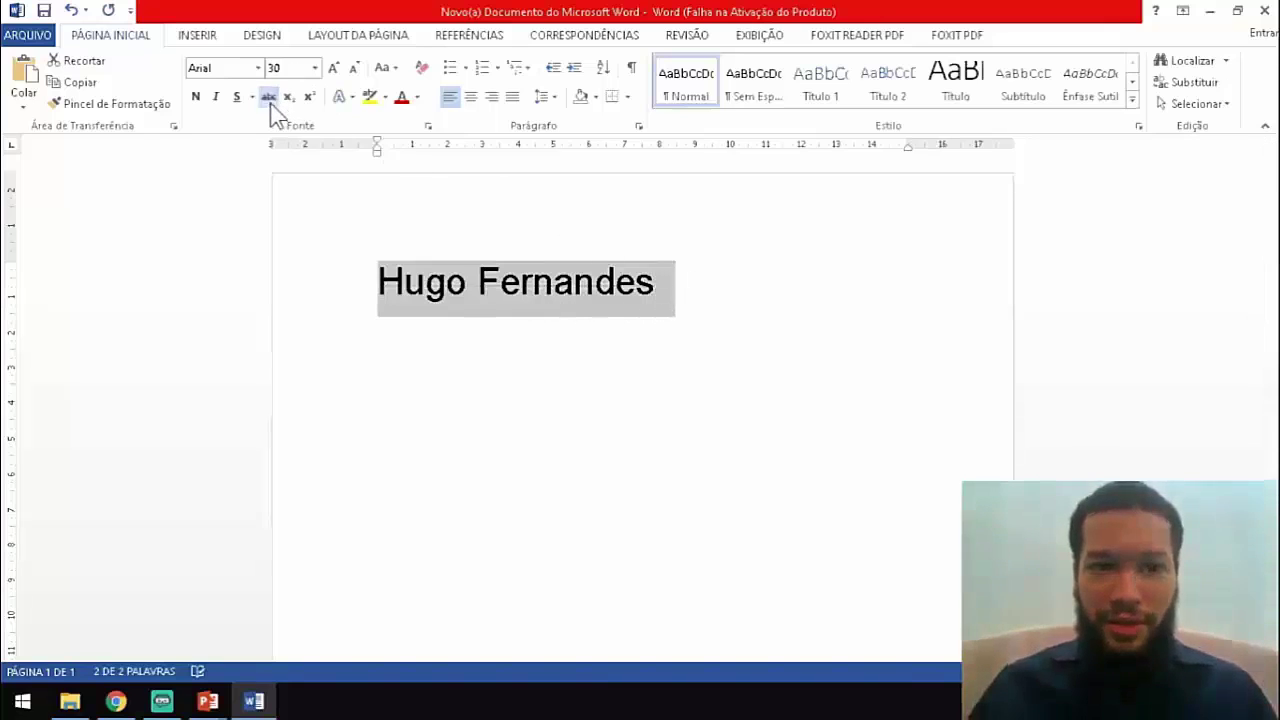
left_click(671, 290)
Type the prices 19,90 and 10,00 after the name and strike through 19,90.
type("19,90 por")
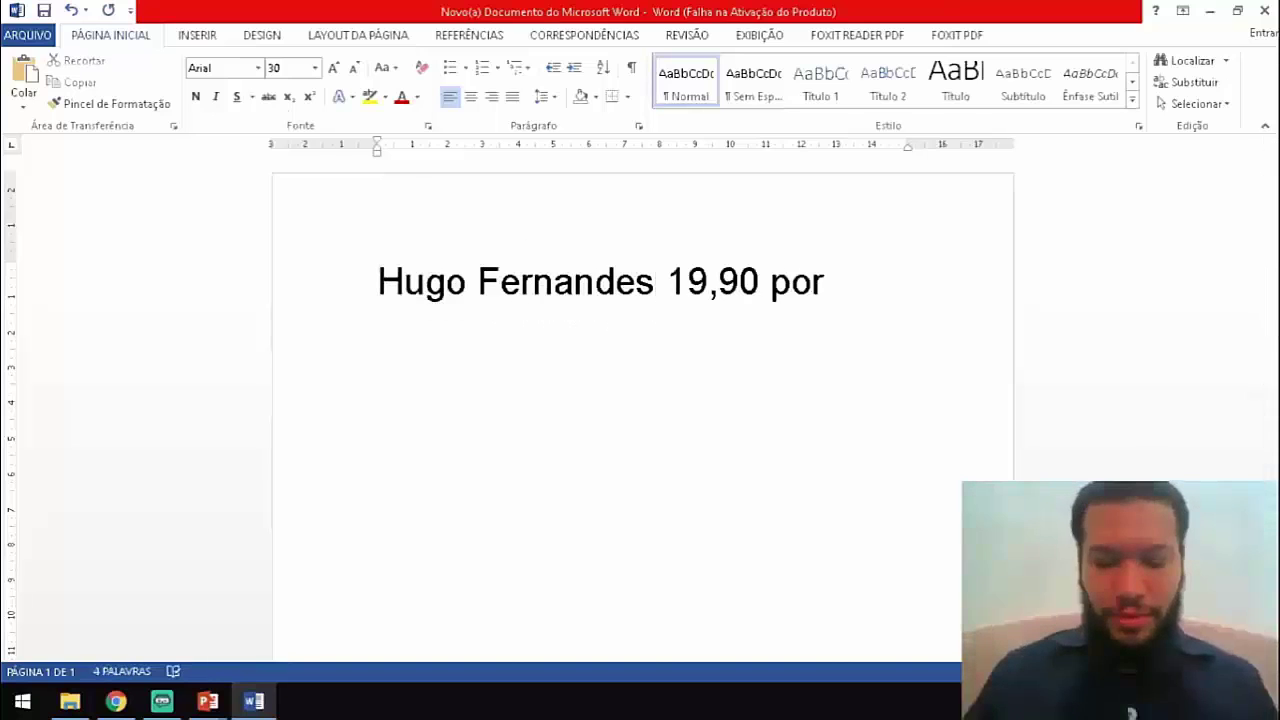
key("BackSpace")
key("BackSpace")
key("BackSpace")
key("BackSpace")
key("BackSpace")
key("BackSpace")
key("BackSpace")
key("BackSpace")
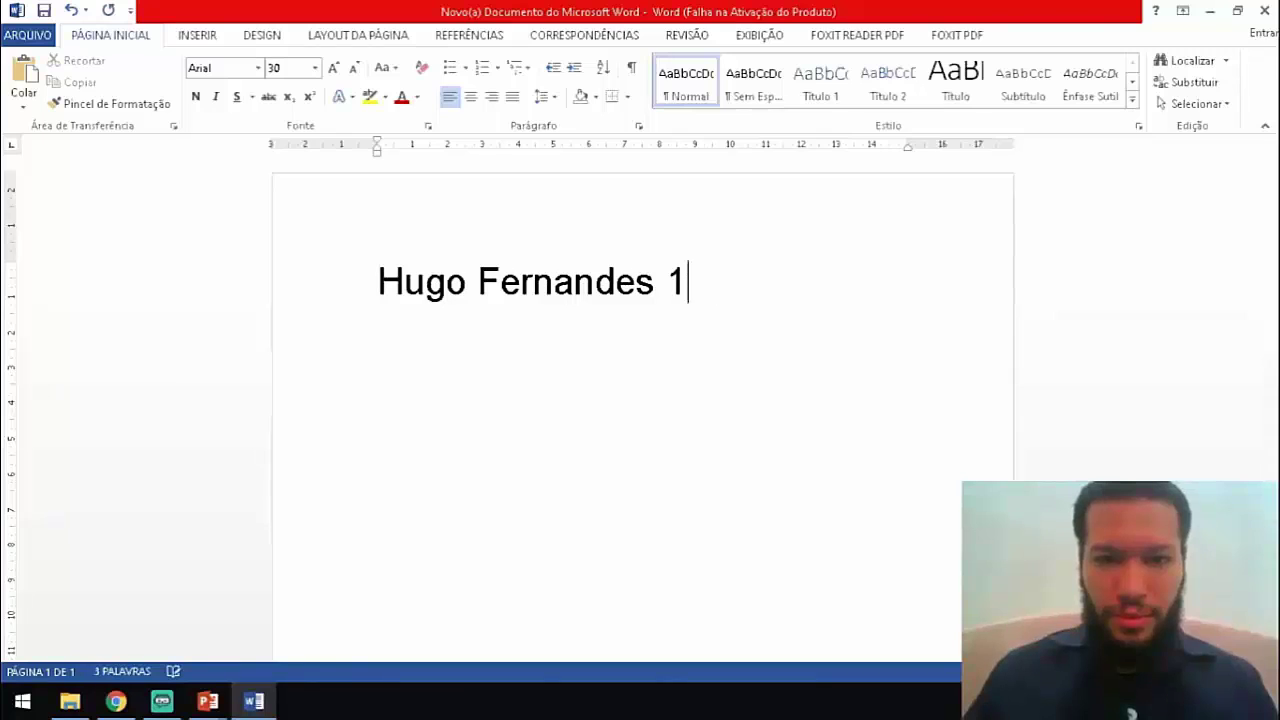
type("9,90")
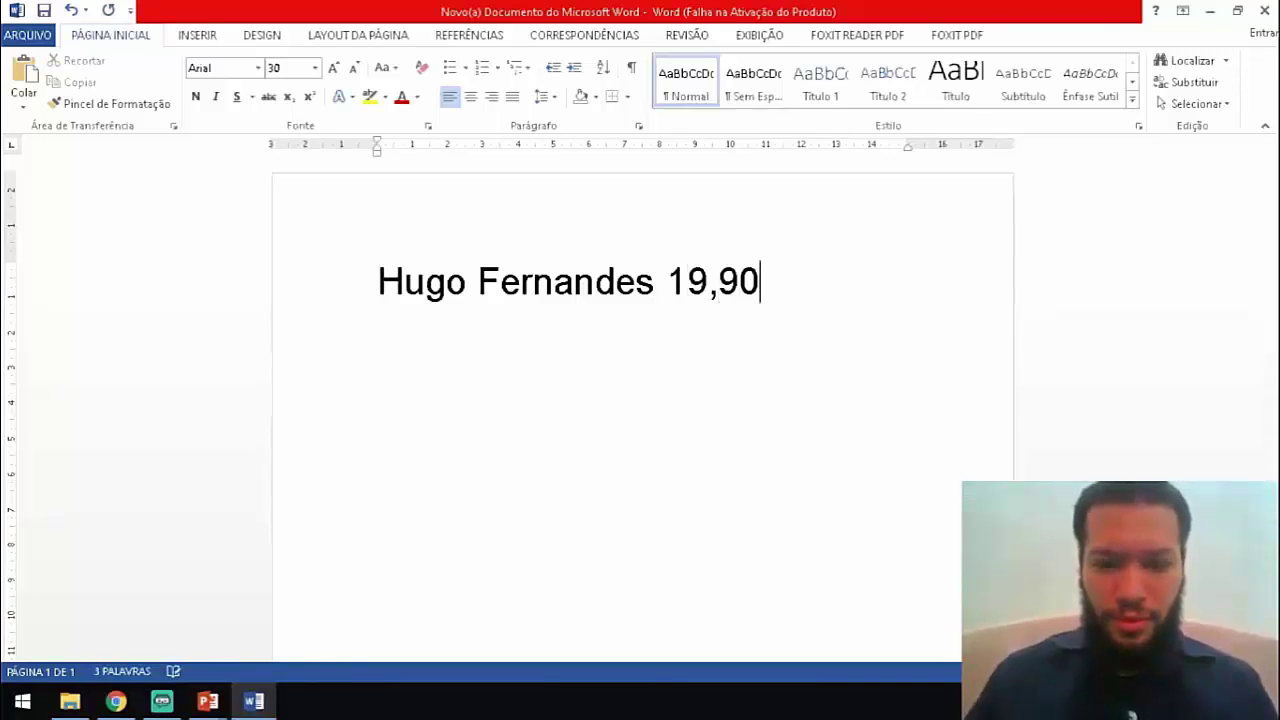
type(" 1")
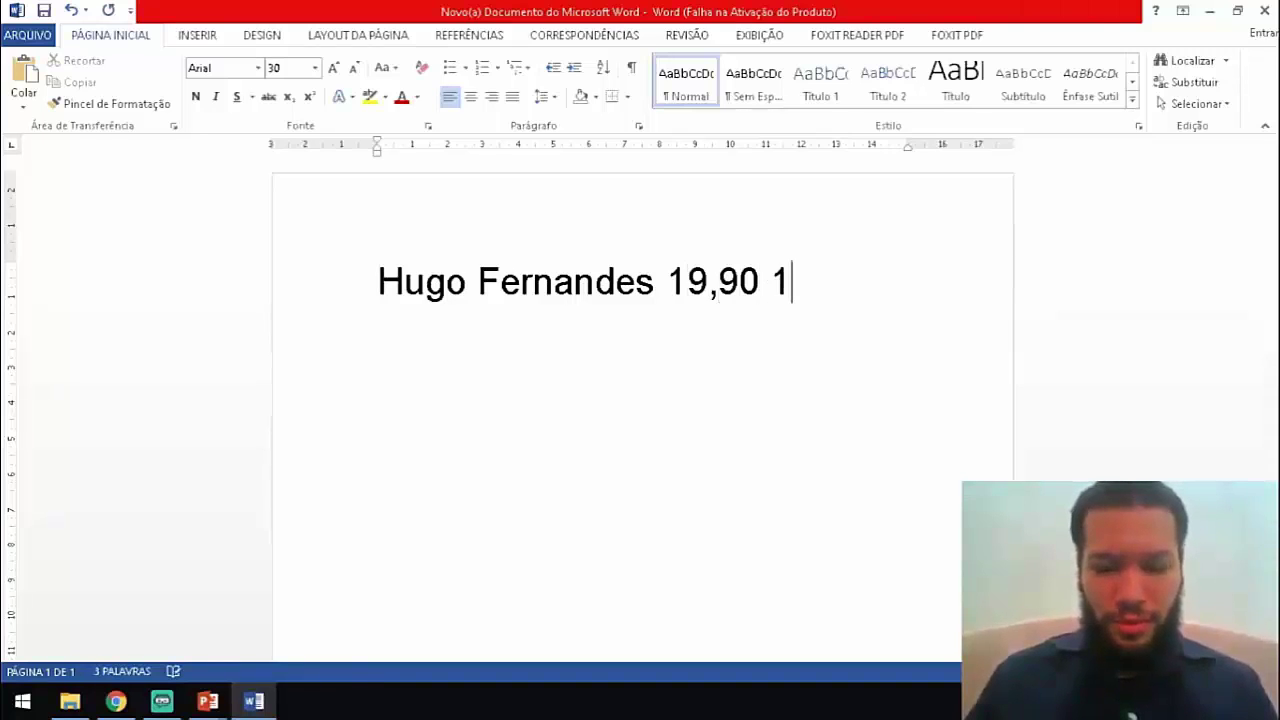
type("0,00")
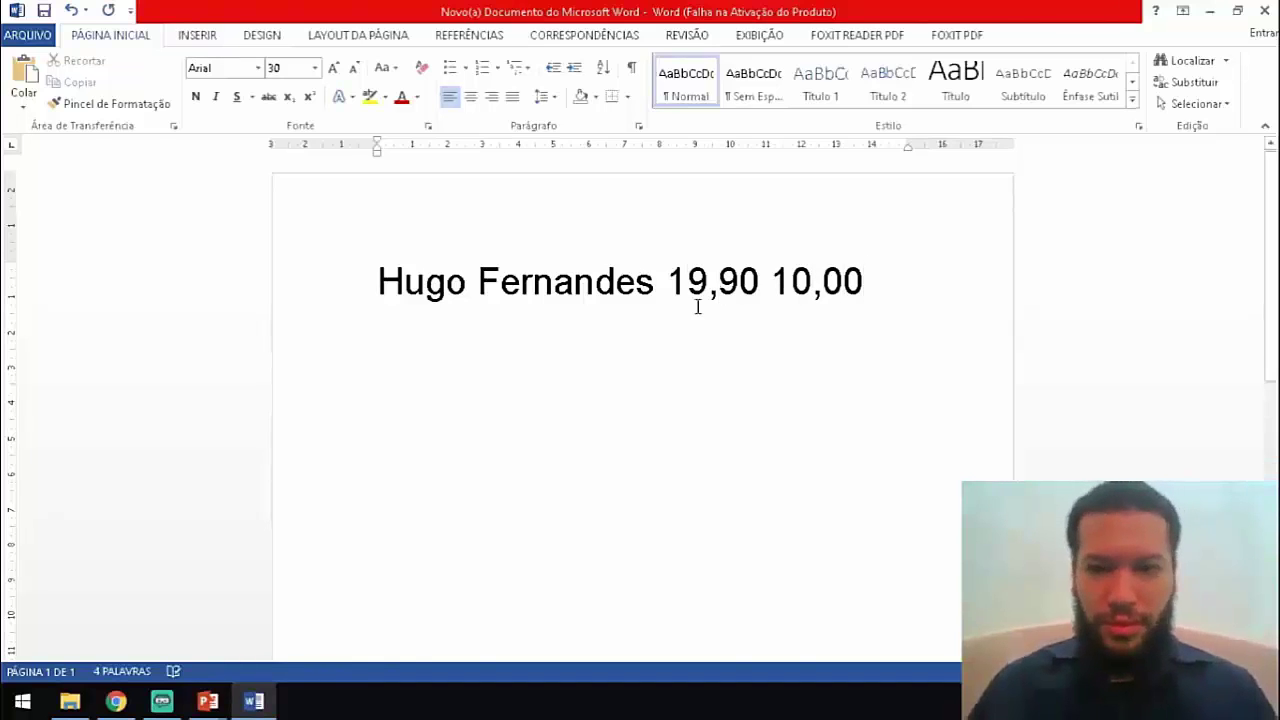
left_click_drag(669, 281, 740, 300)
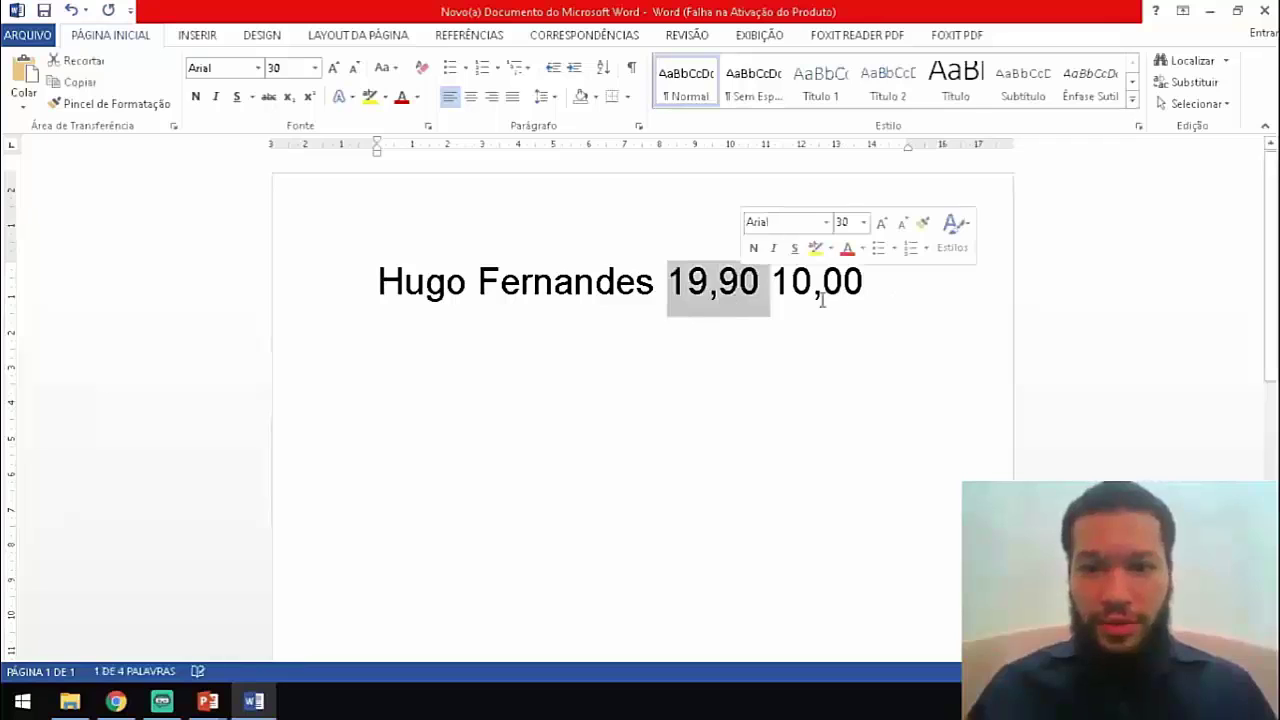
left_click(270, 97)
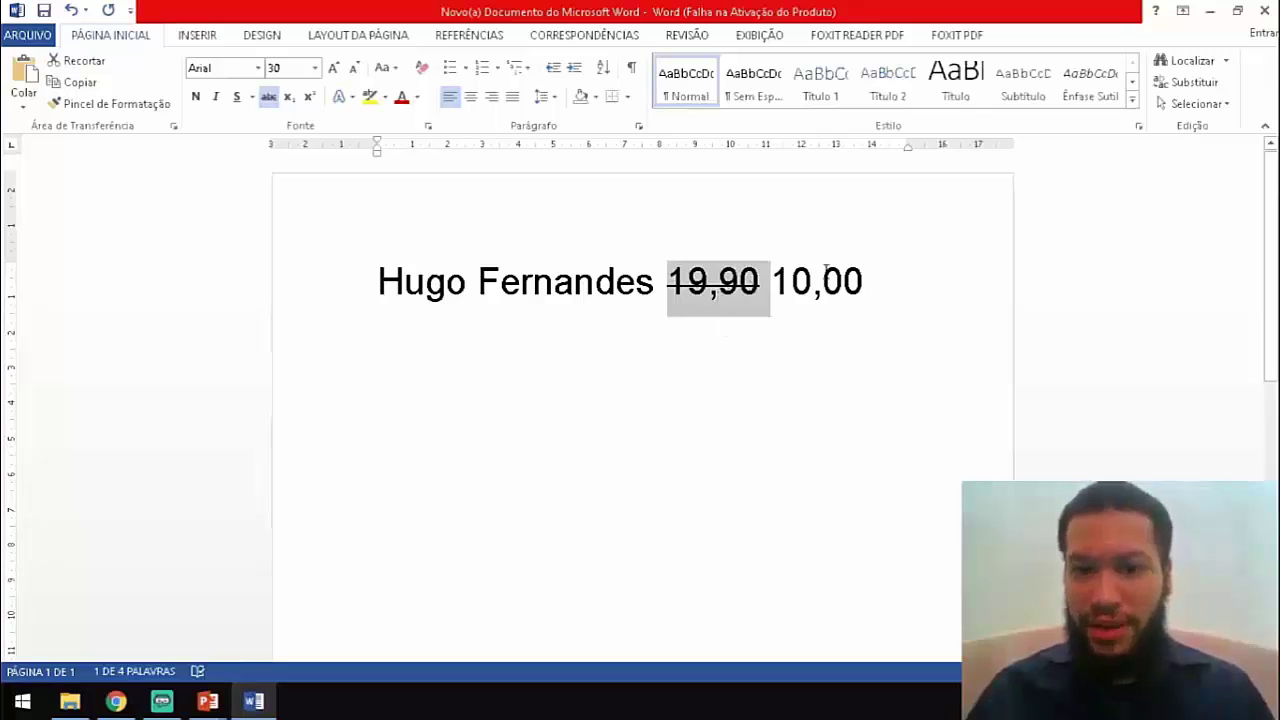
left_click_drag(777, 282, 868, 270)
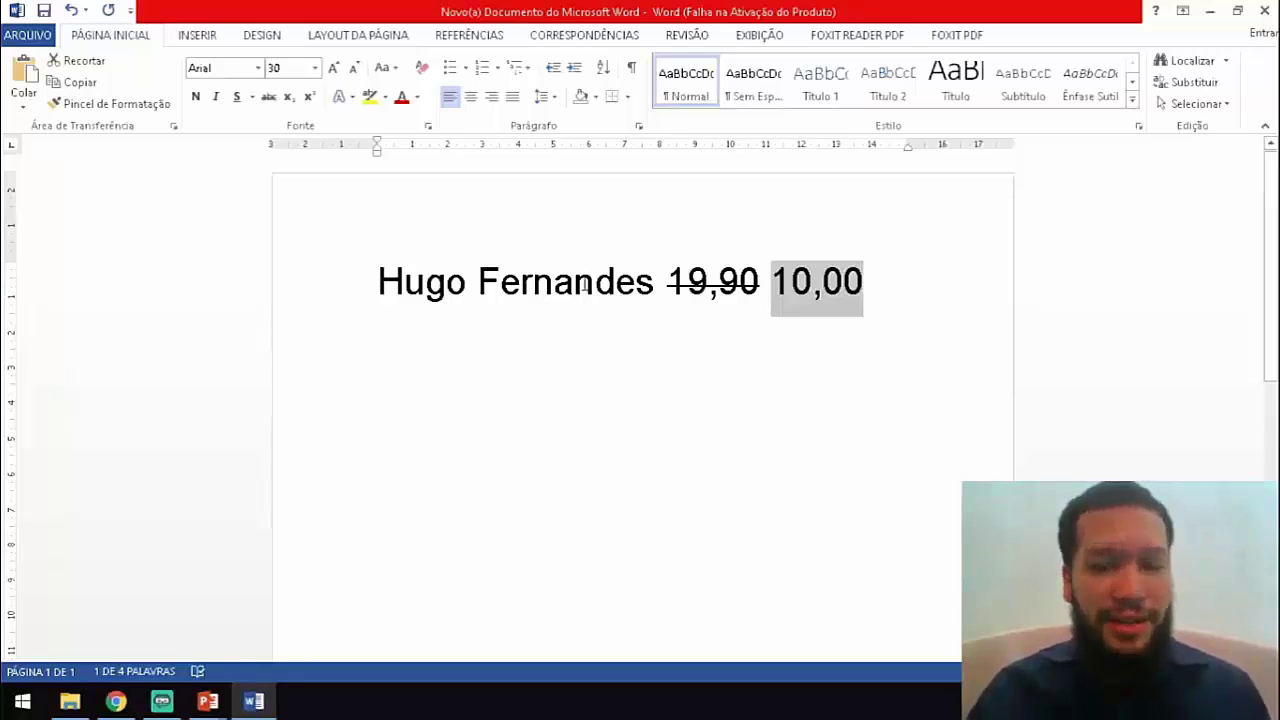
Select both prices '19,90 10,00' and delete them.
left_click(815, 290)
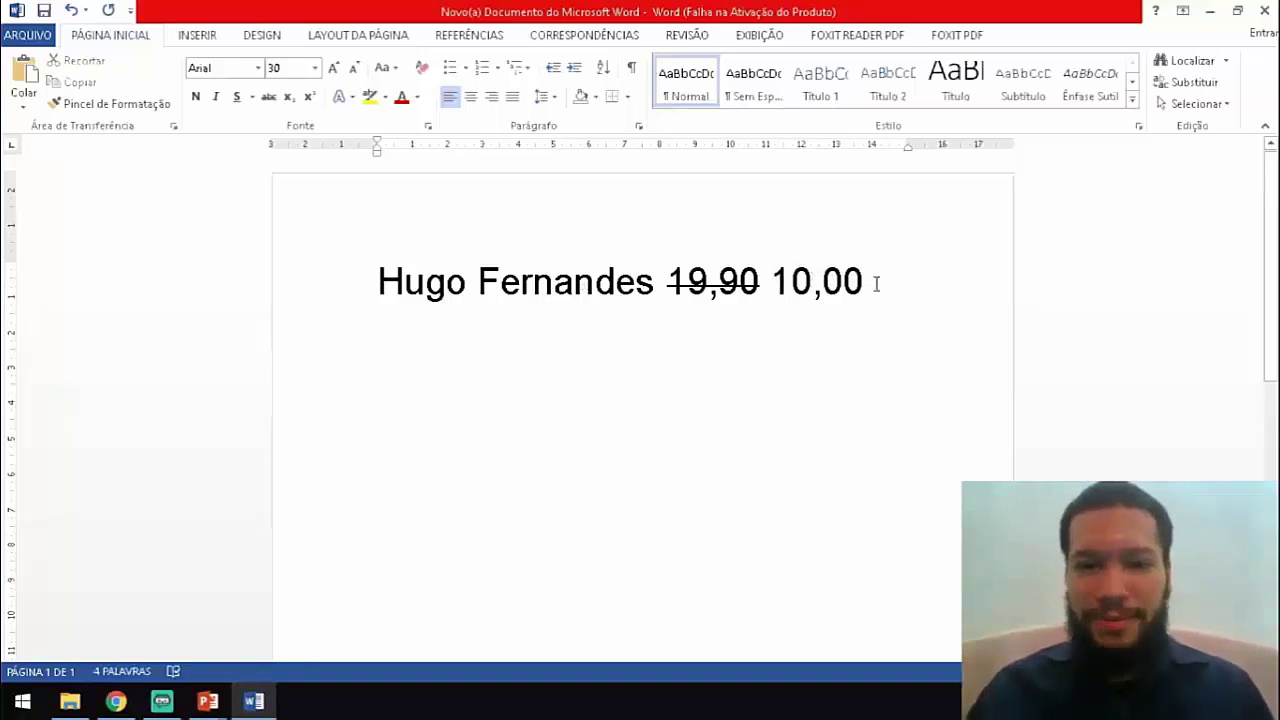
left_click_drag(876, 284, 686, 297)
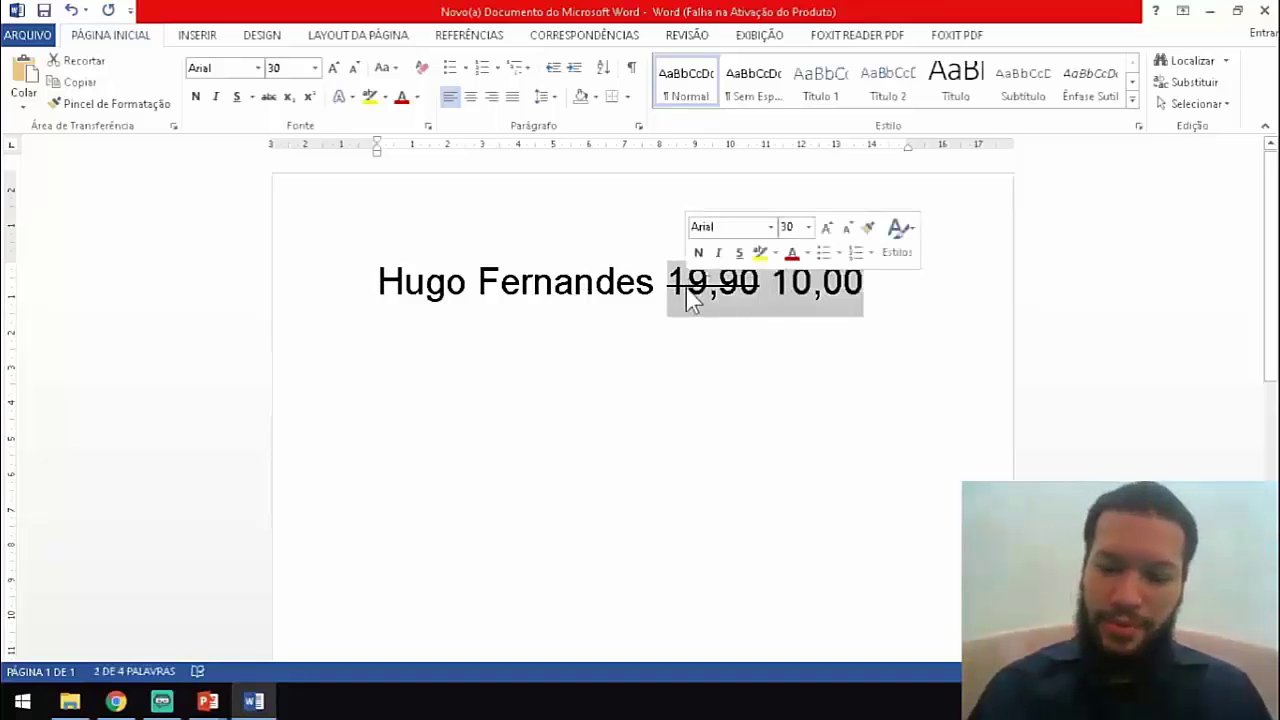
key("Delete")
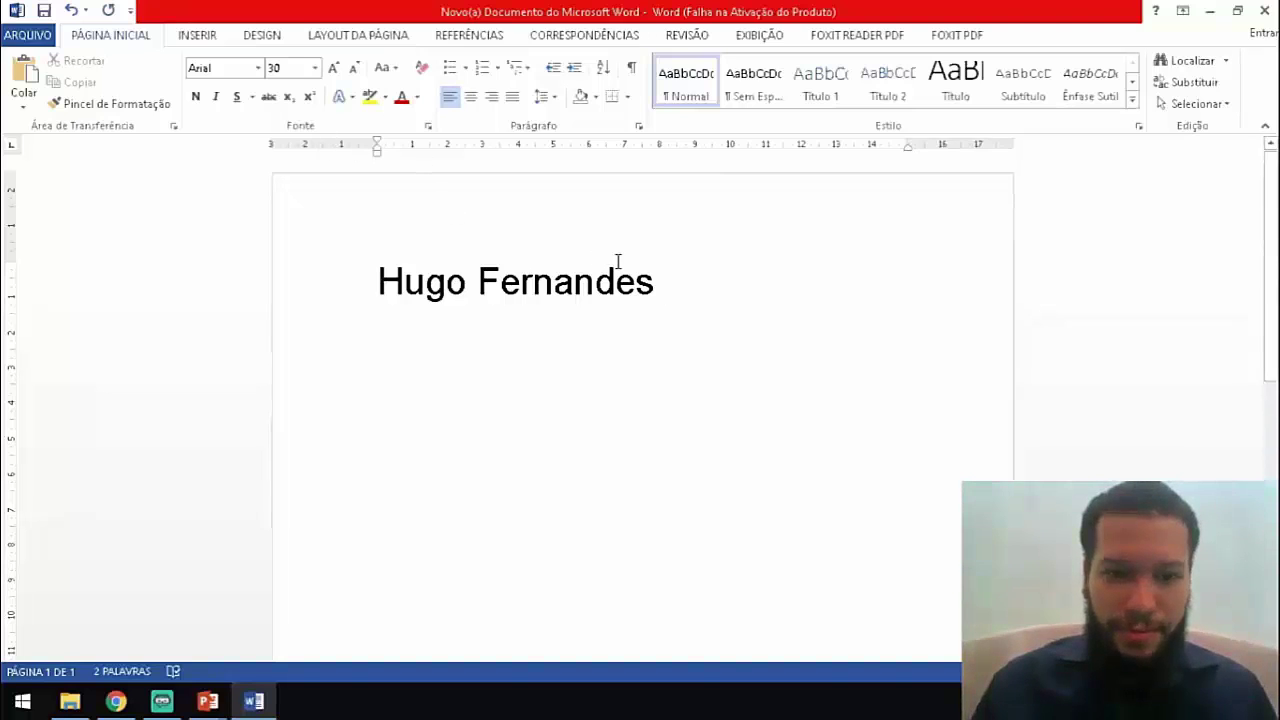
Type H2O on a new line and make its 2 subscript.
key("Return")
type("H2O")
left_click_drag(383, 338, 486, 338)
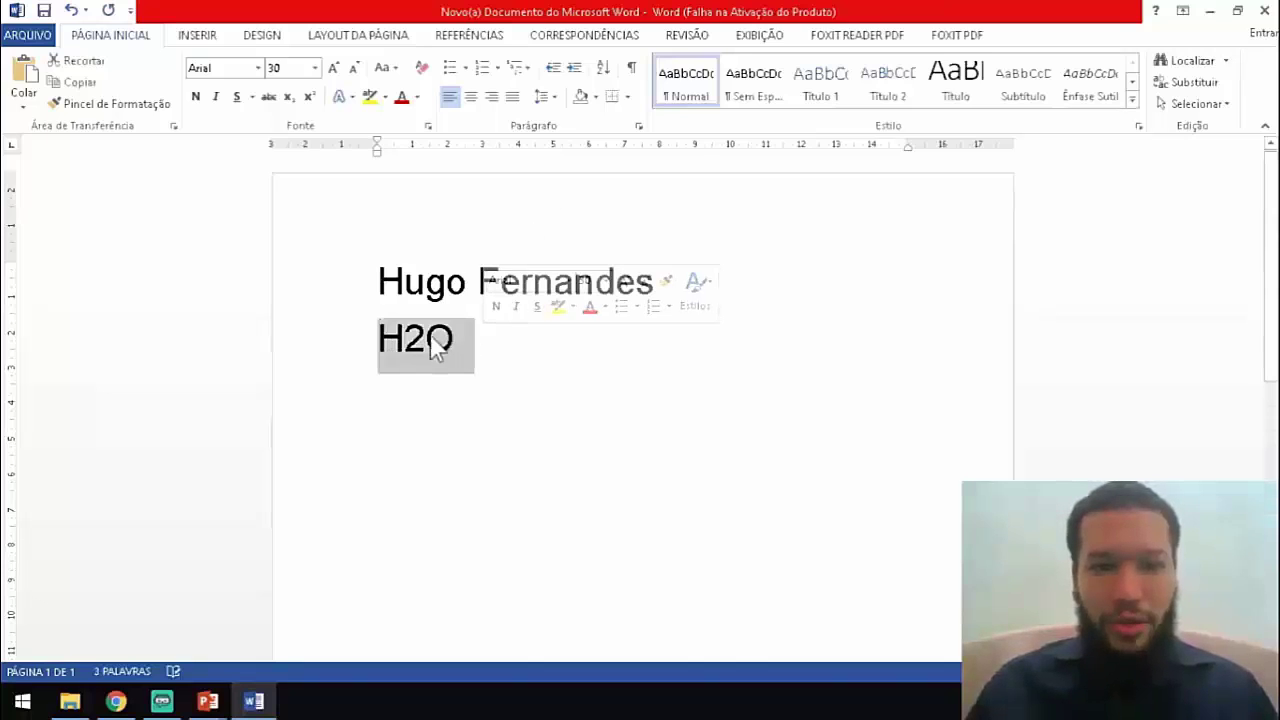
left_click(428, 341)
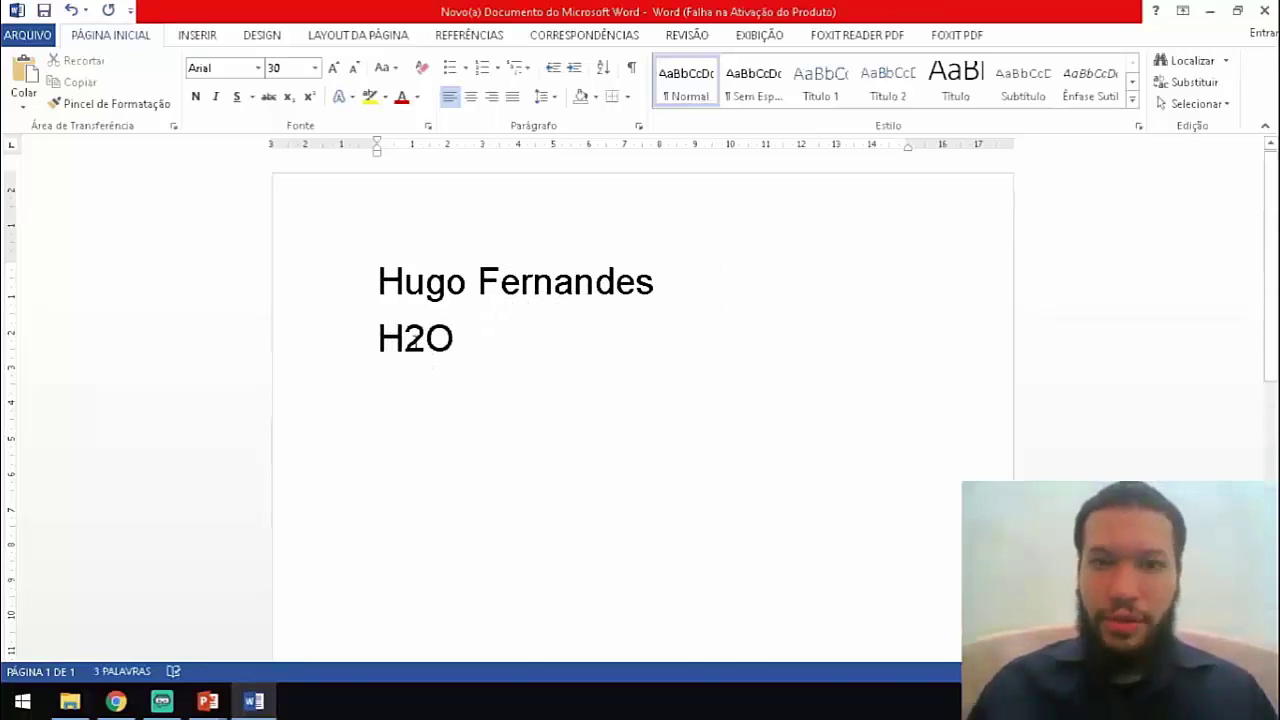
left_click_drag(428, 341, 406, 345)
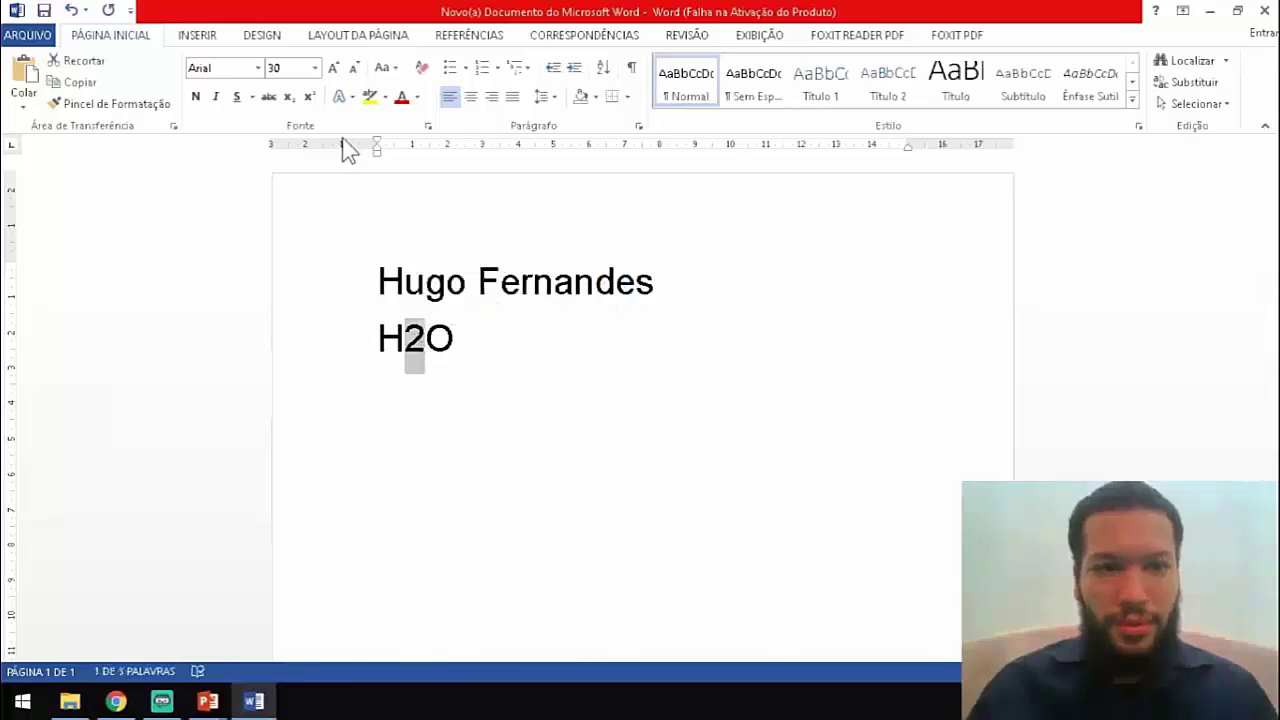
left_click(287, 97)
left_click(439, 351)
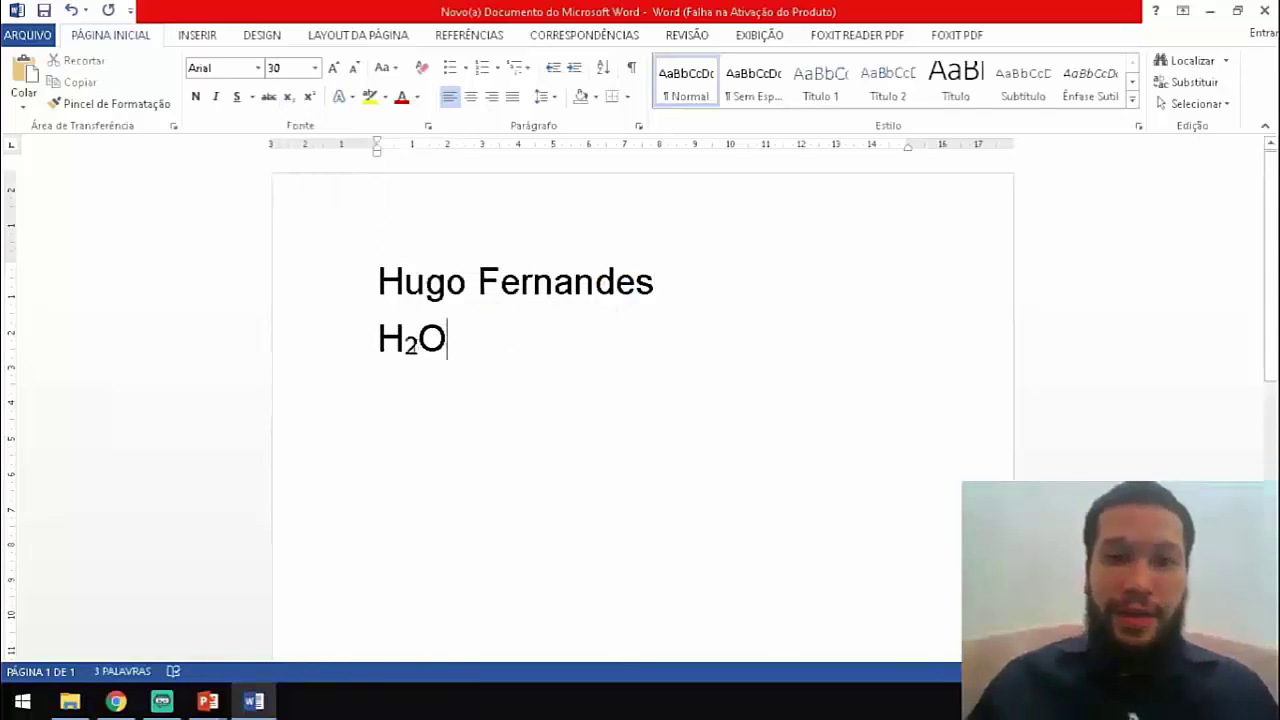
Reselect H₂O and its subscript 2 to check the formatting.
left_click_drag(368, 336, 466, 337)
left_click(466, 337)
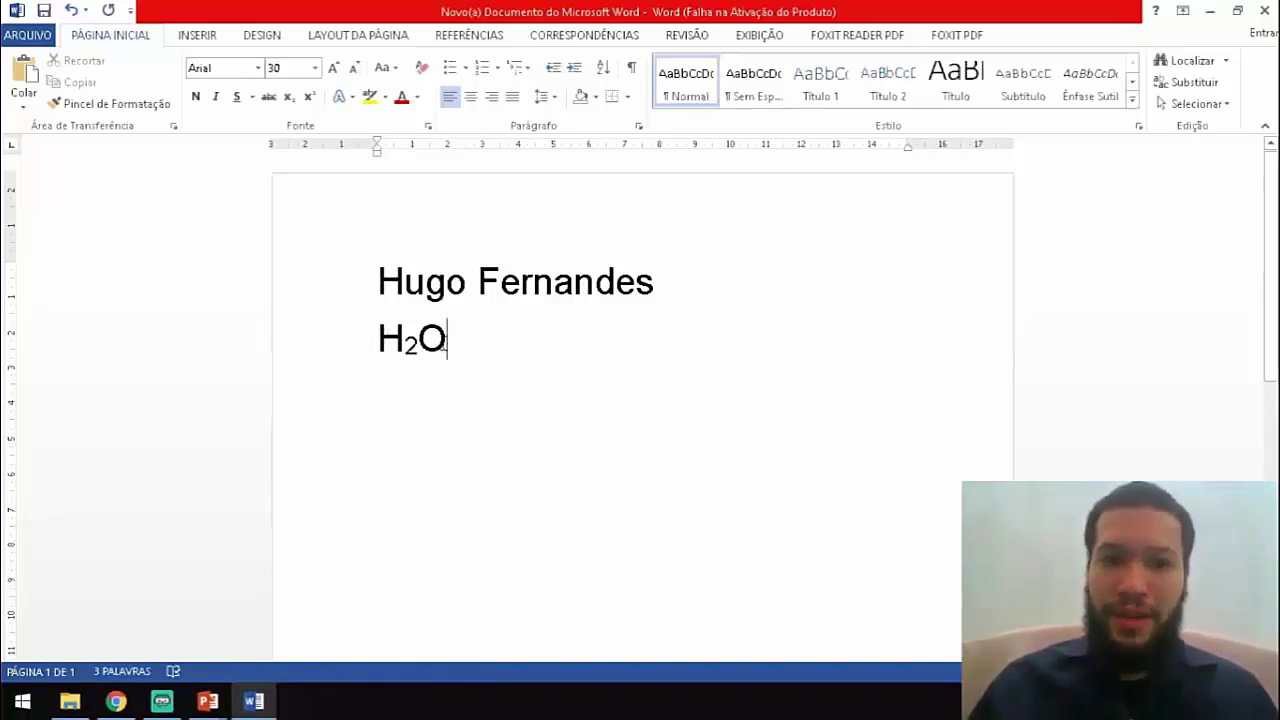
left_click_drag(372, 340, 458, 345)
left_click(443, 355)
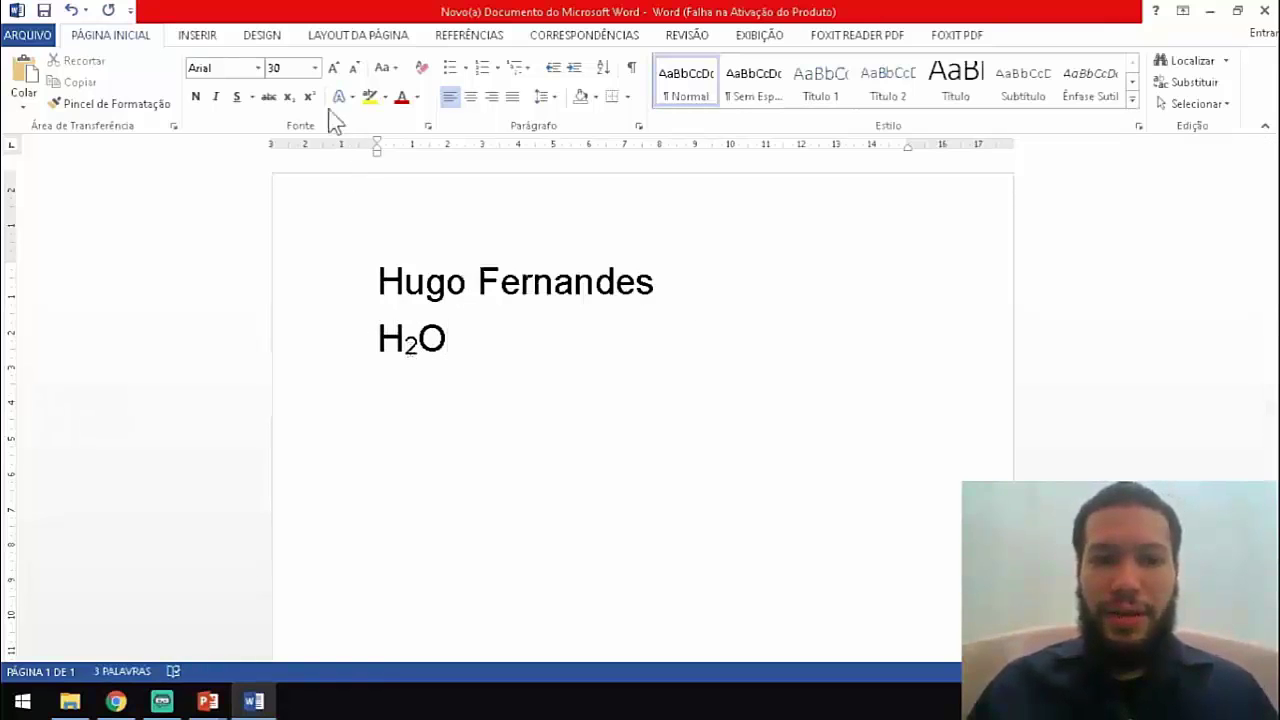
left_click_drag(405, 340, 418, 344)
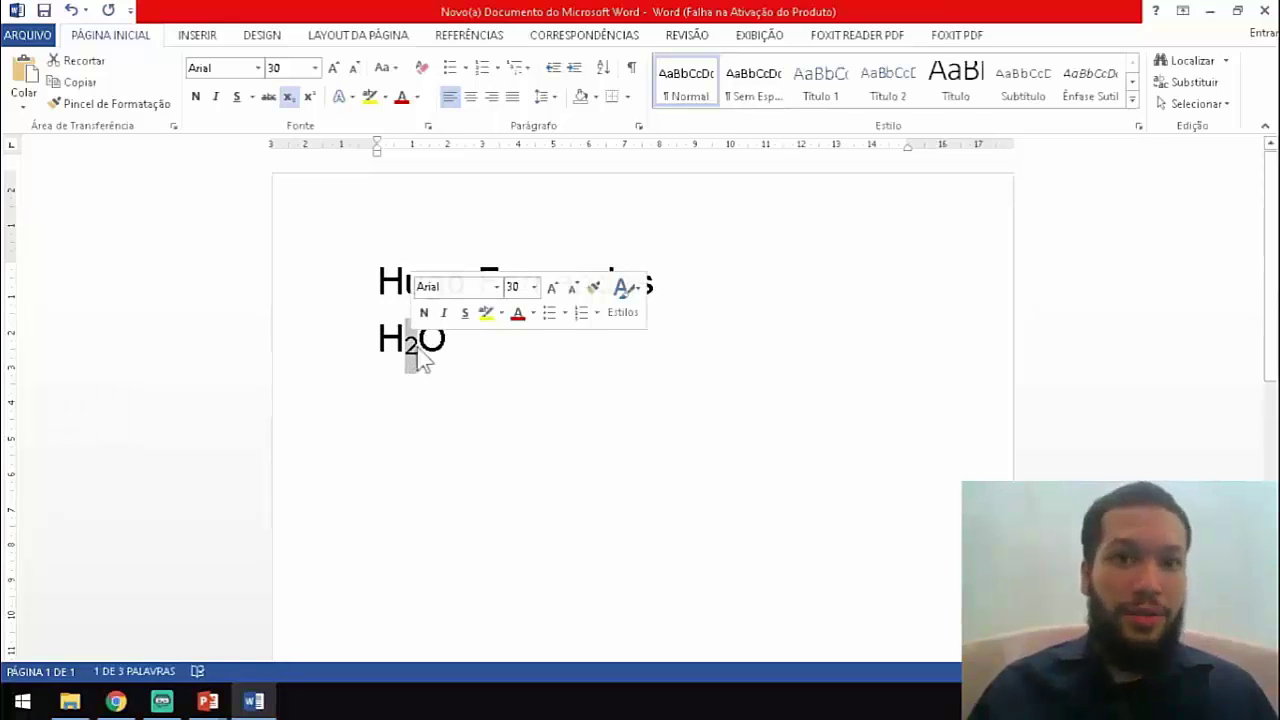
double_click(380, 340)
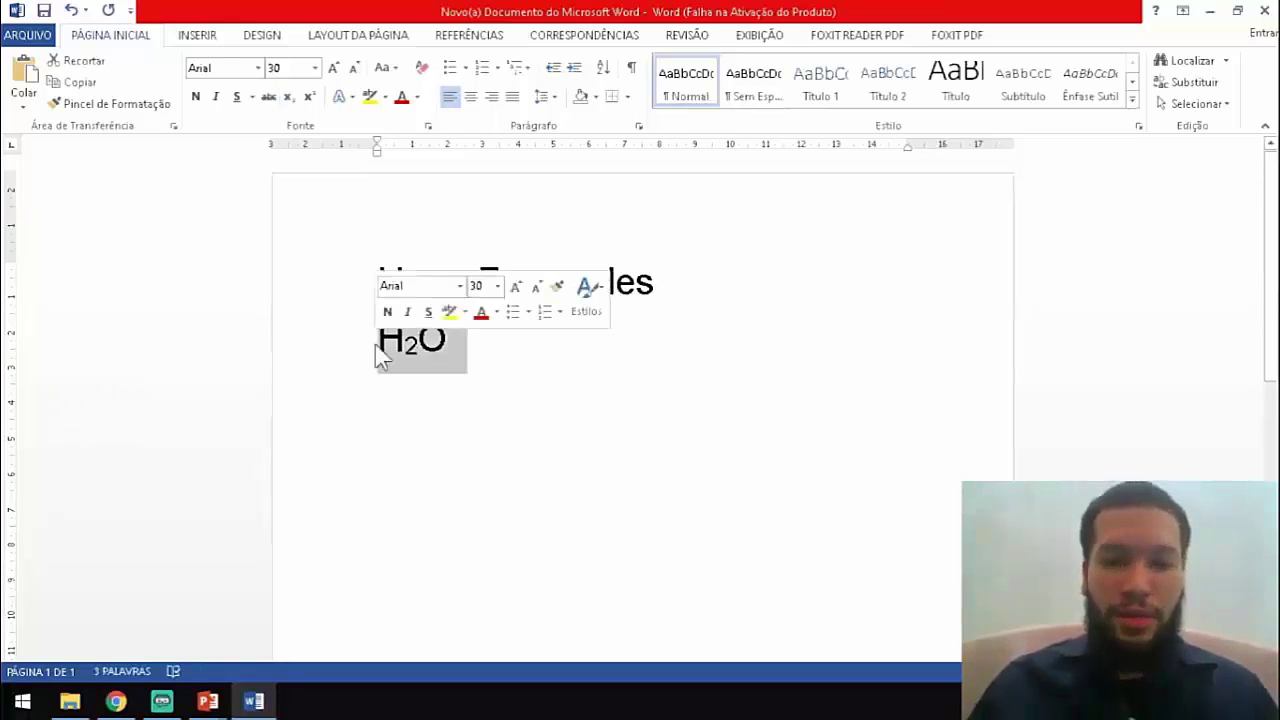
left_click(450, 345)
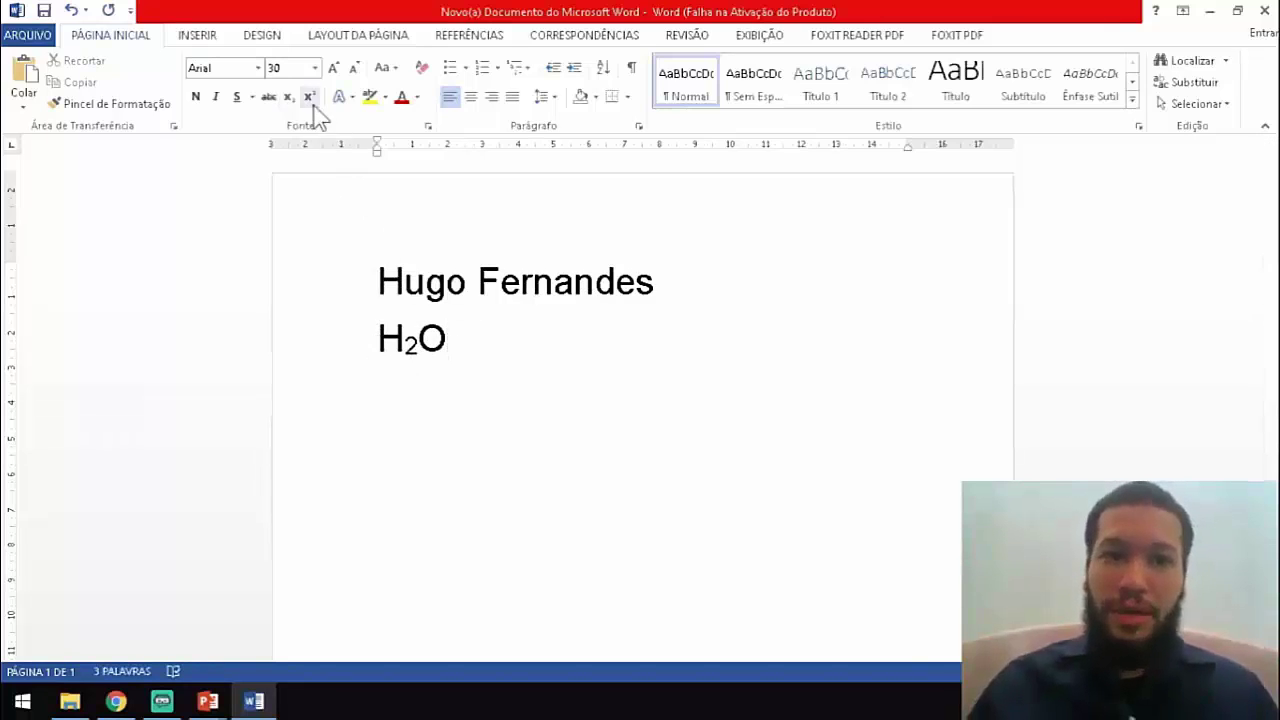
Type 1010 after H₂O and superscript the trailing 10 so it reads 10¹⁰.
type("1010")
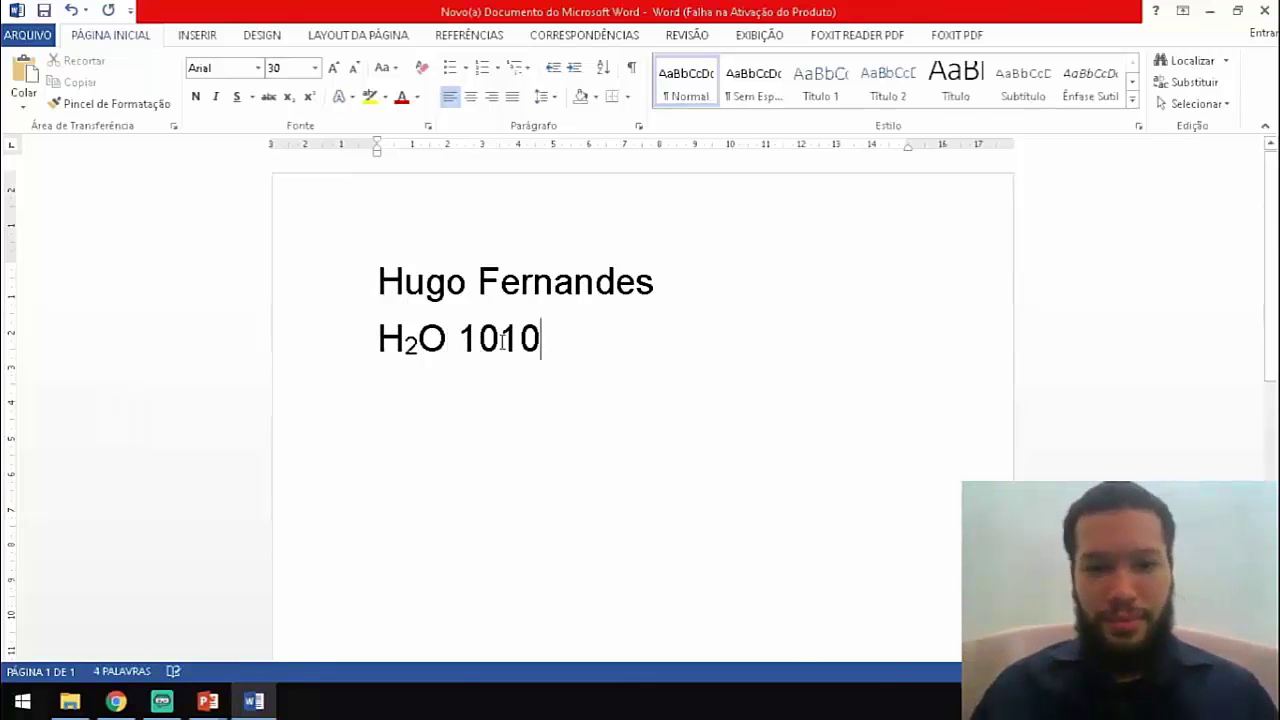
left_click_drag(499, 340, 543, 352)
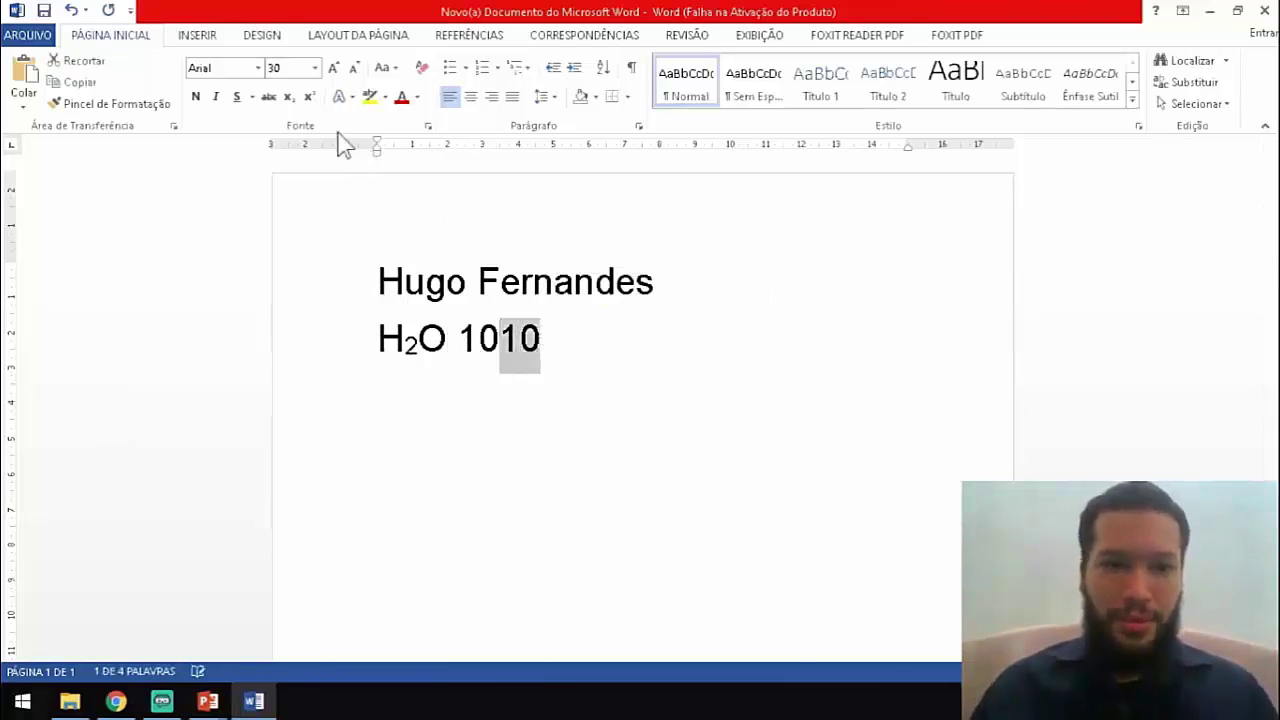
left_click(311, 96)
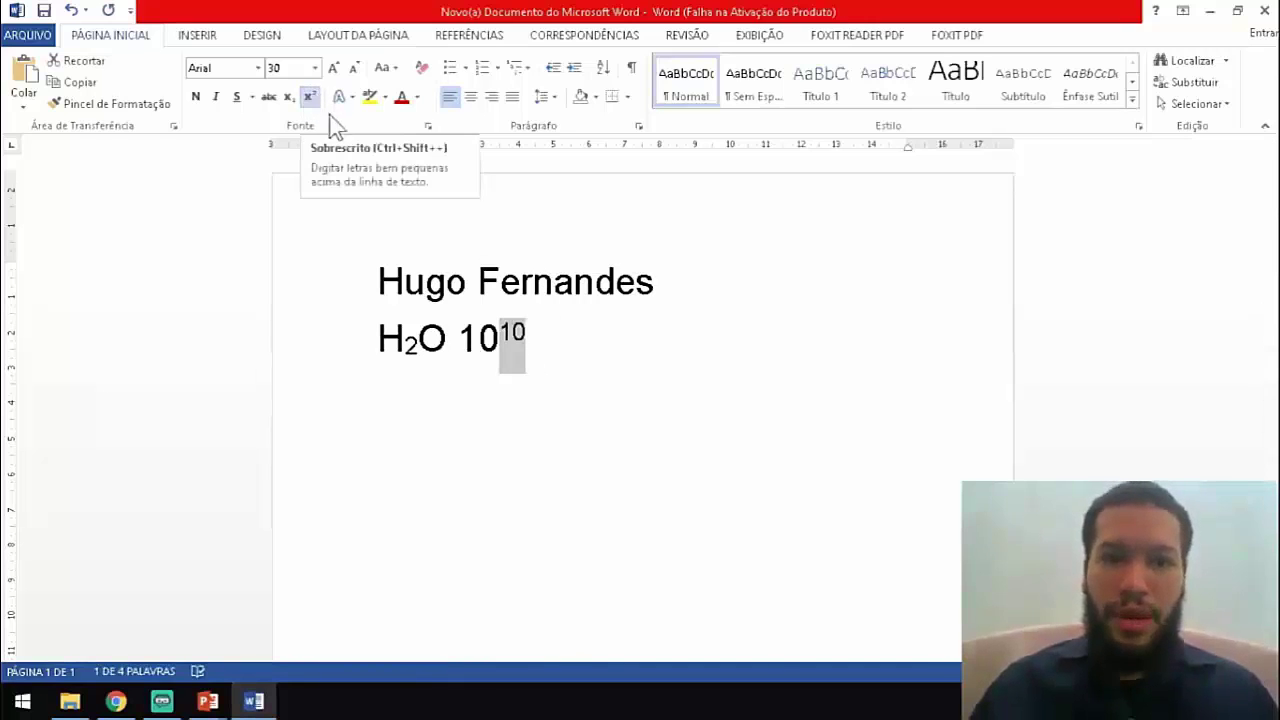
left_click(522, 342)
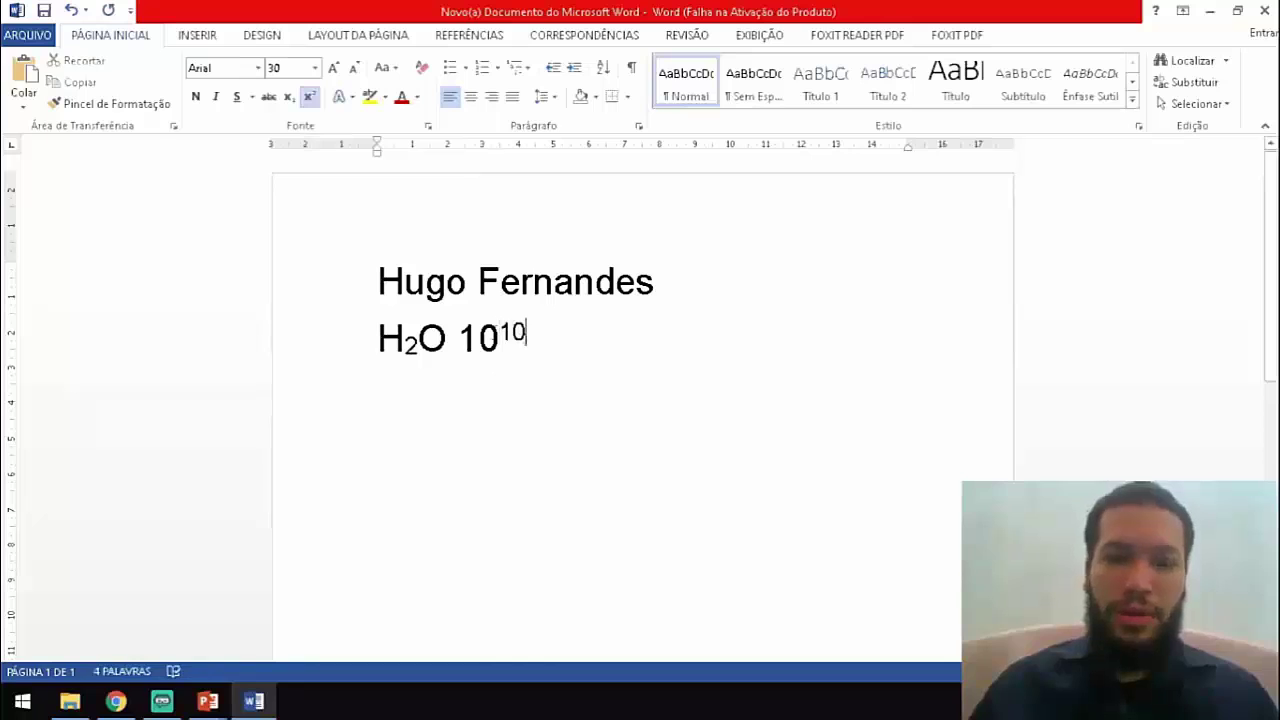
left_click_drag(458, 333, 530, 372)
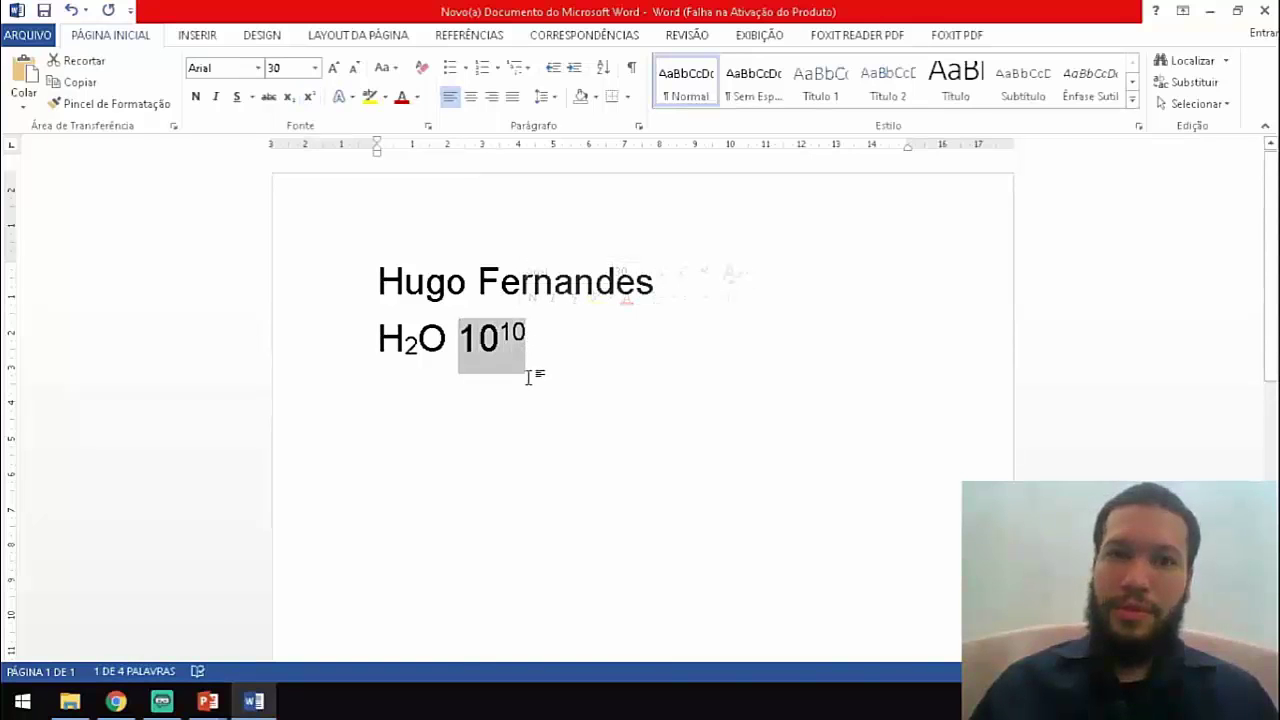
left_click(465, 338)
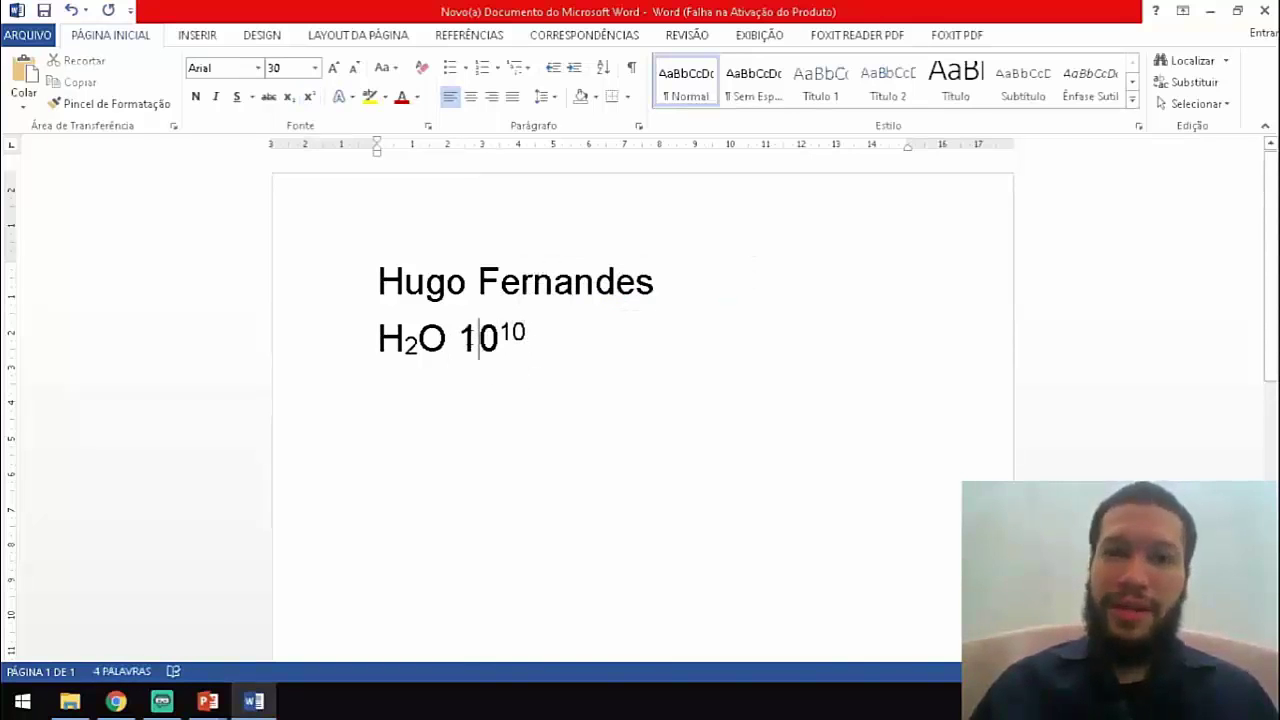
left_click_drag(460, 338, 529, 346)
left_click(532, 336)
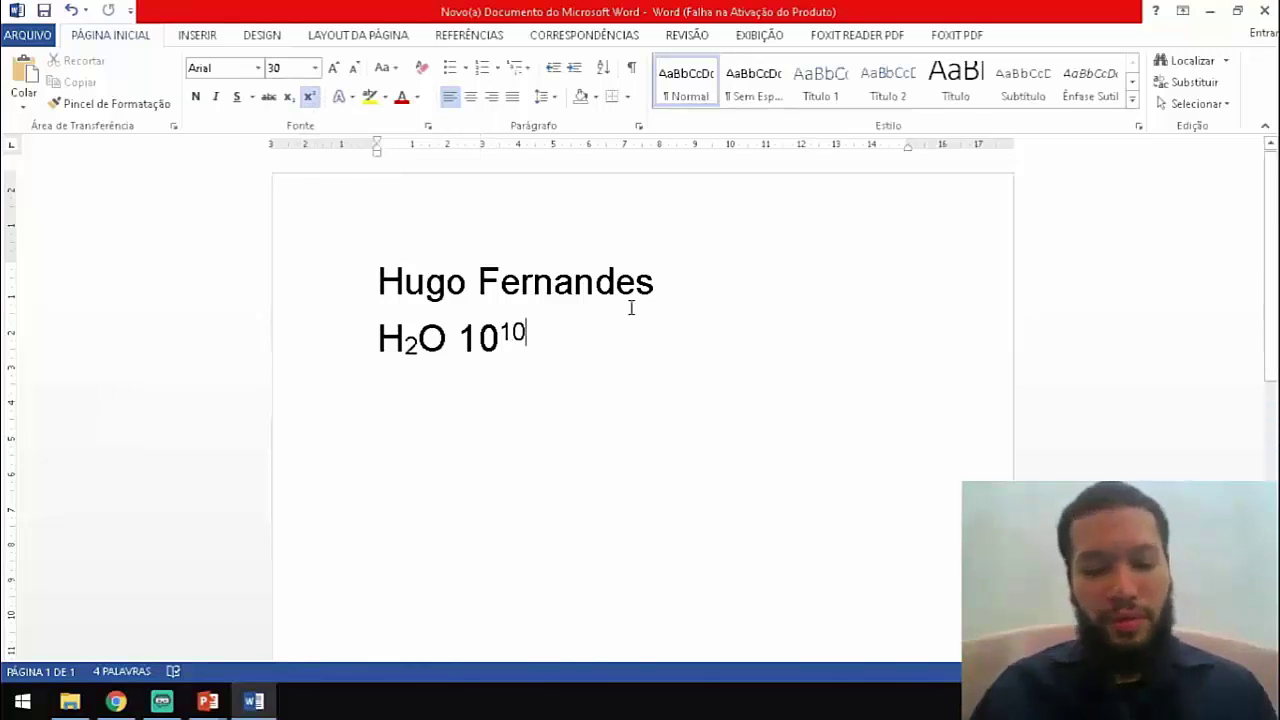
type("eeee")
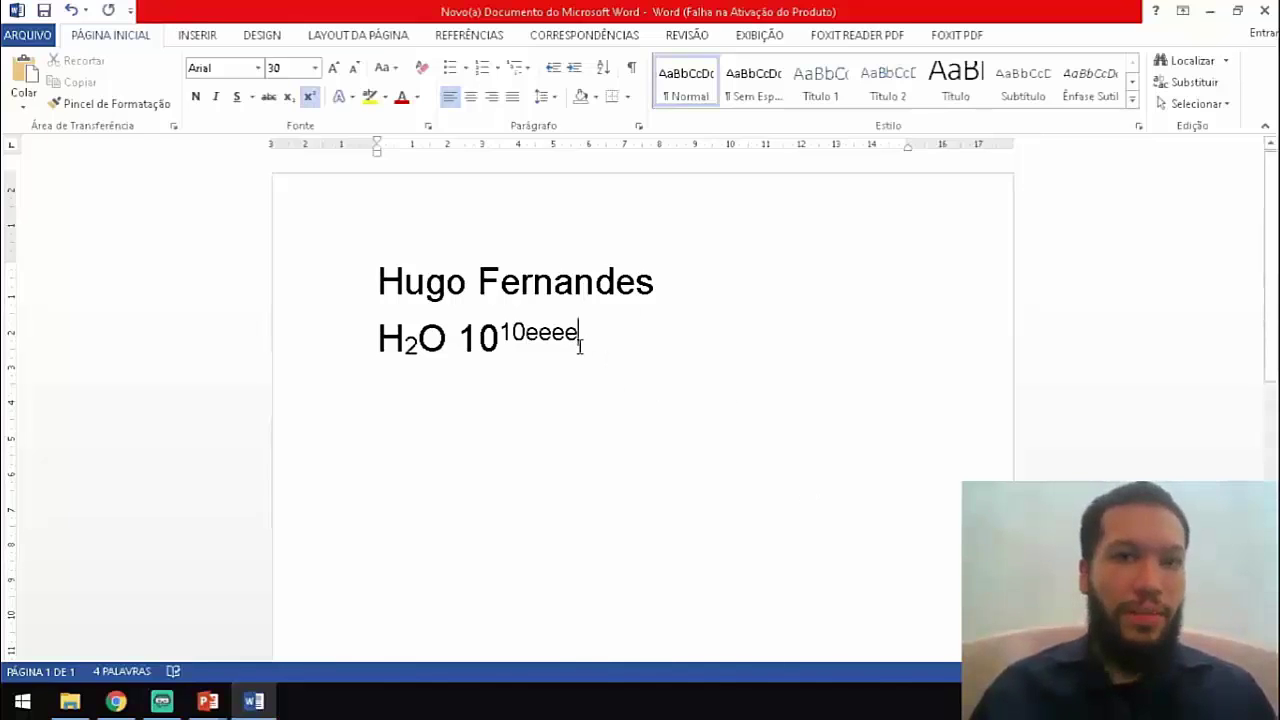
key("BackSpace")
key("BackSpace")
key("BackSpace")
key("BackSpace")
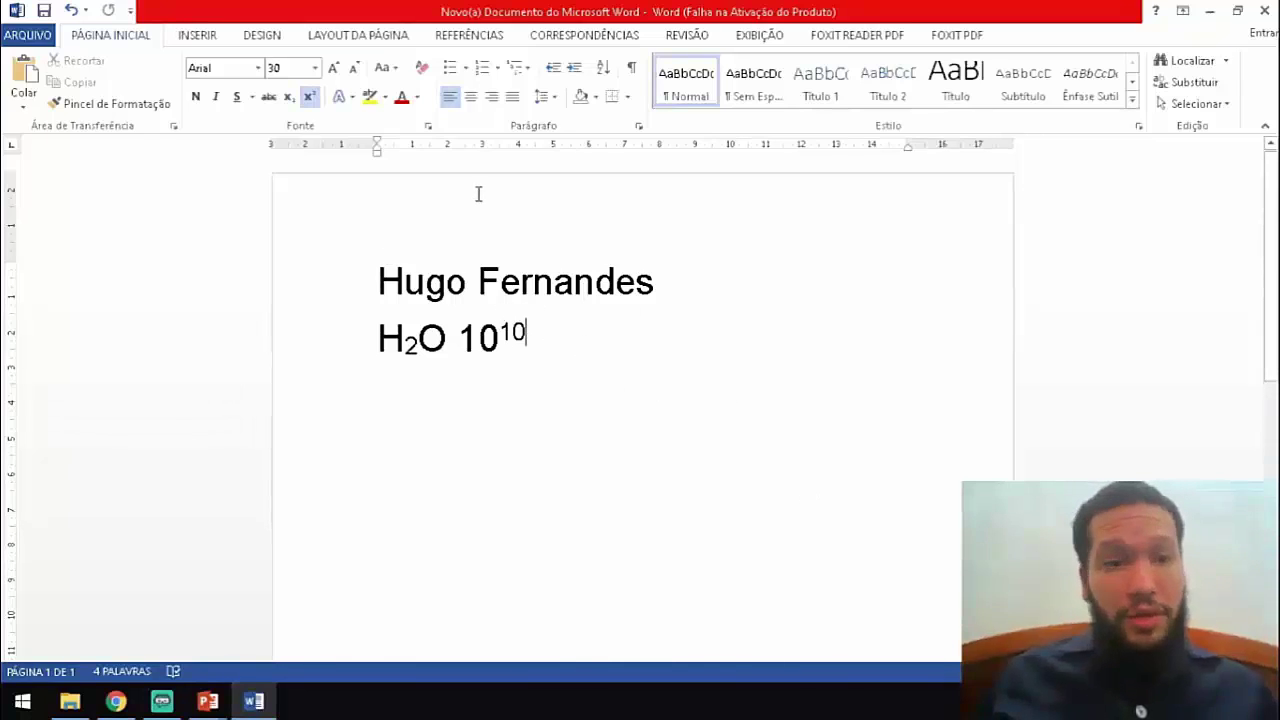
left_click_drag(537, 333, 377, 281)
left_click(555, 341)
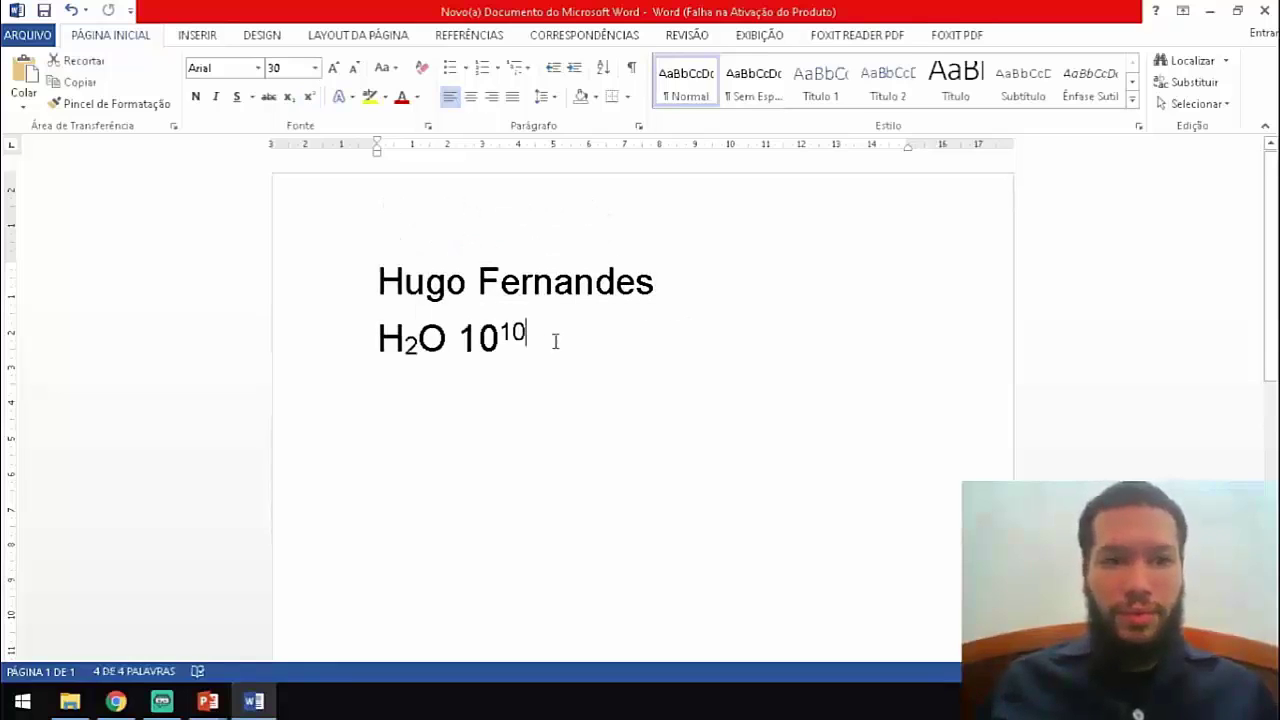
left_click(310, 97)
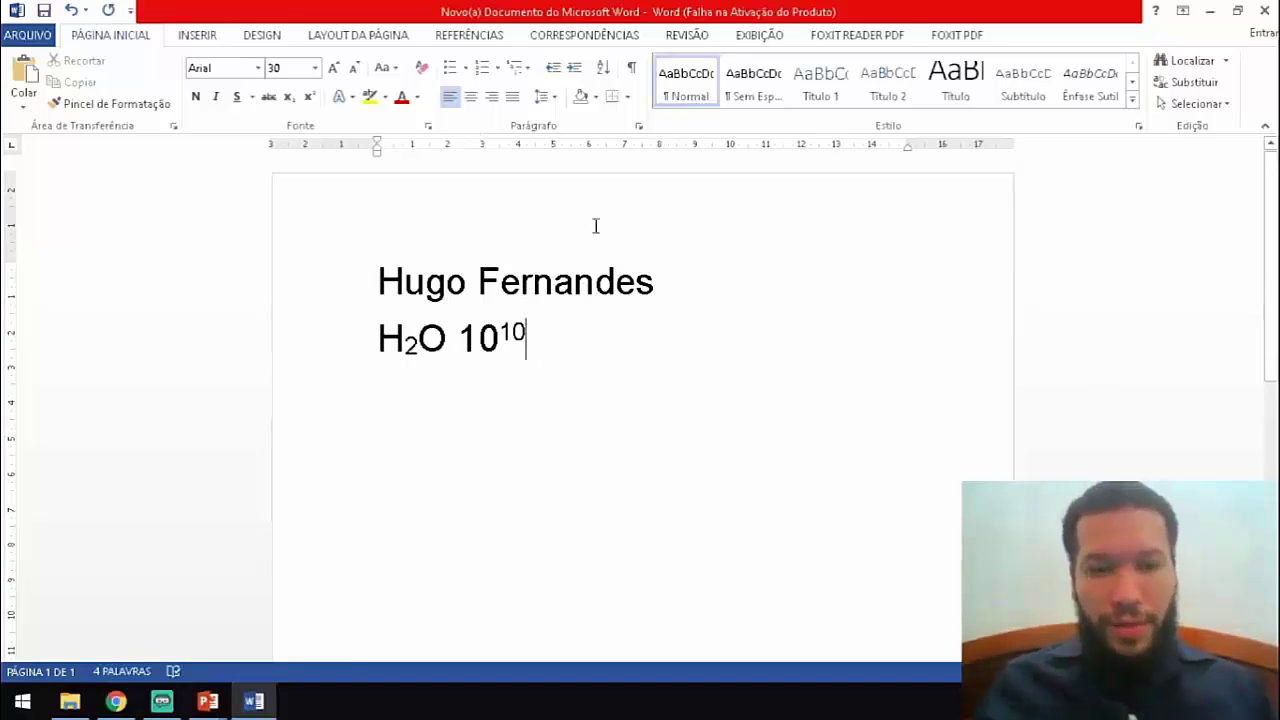
key("ctrl+a")
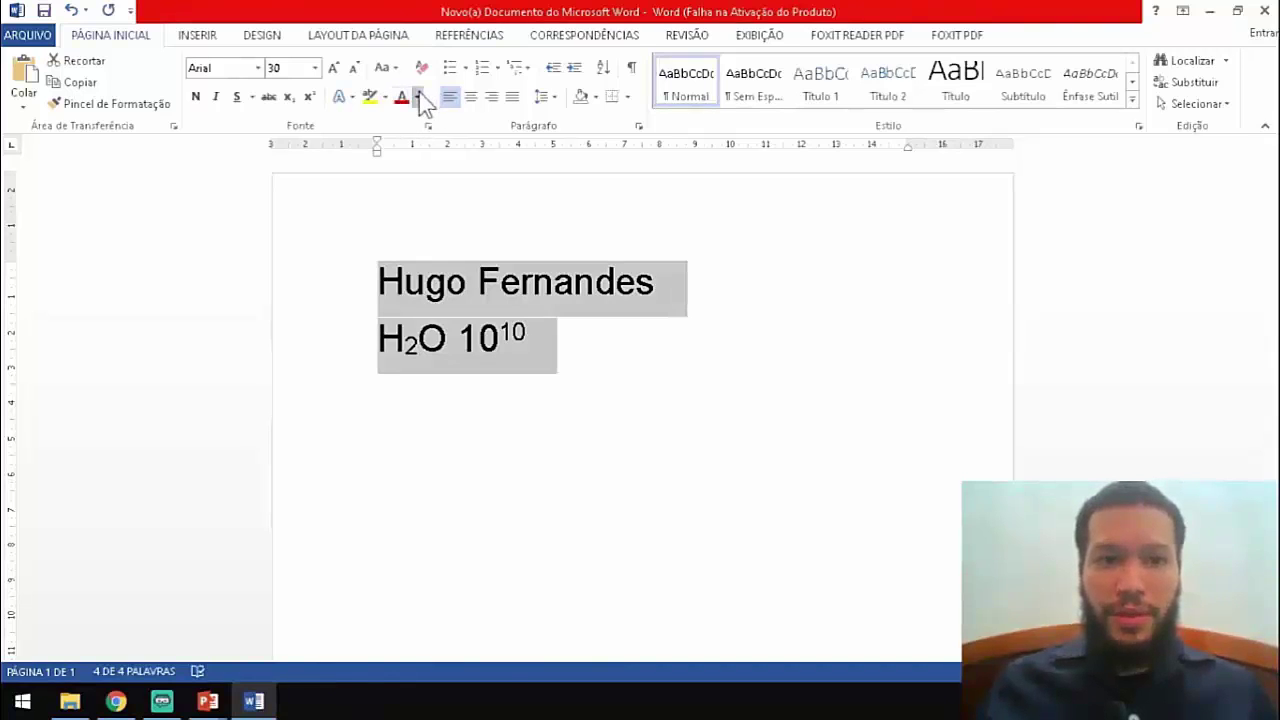
Color the selected name and H₂O 10¹⁰ lines Dark Red from the standard colours.
left_click(417, 97)
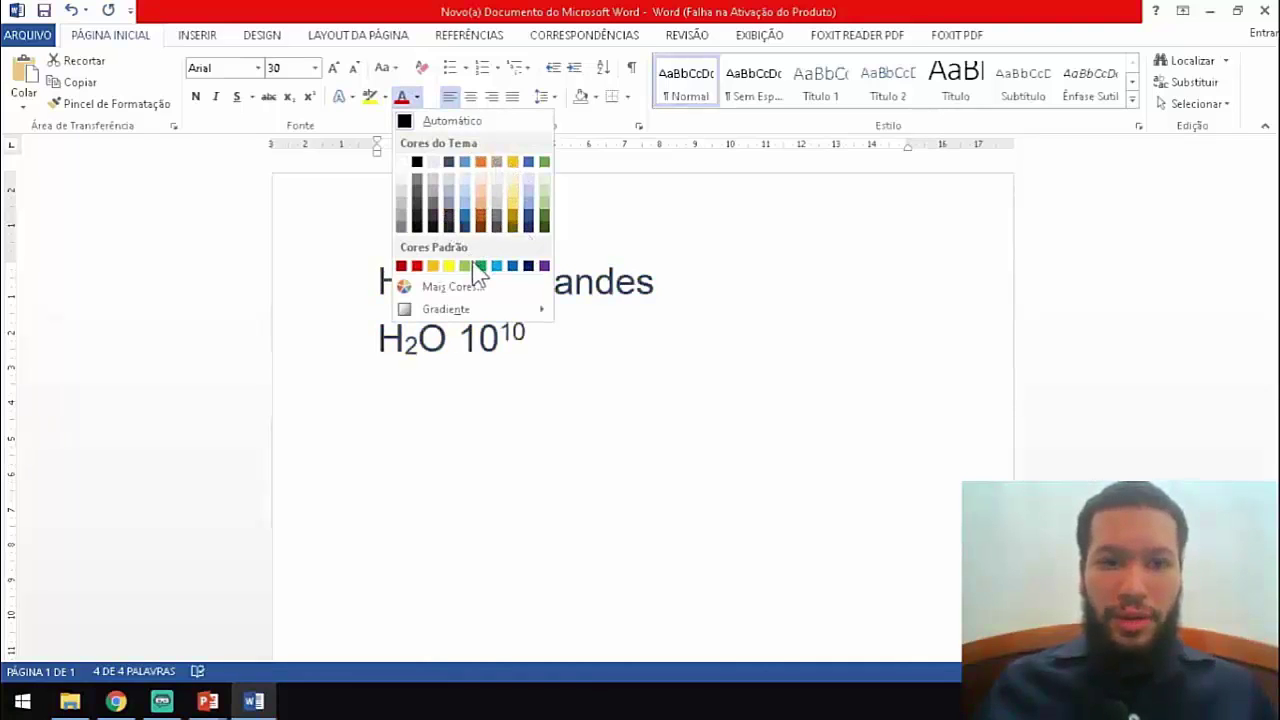
left_click(402, 266)
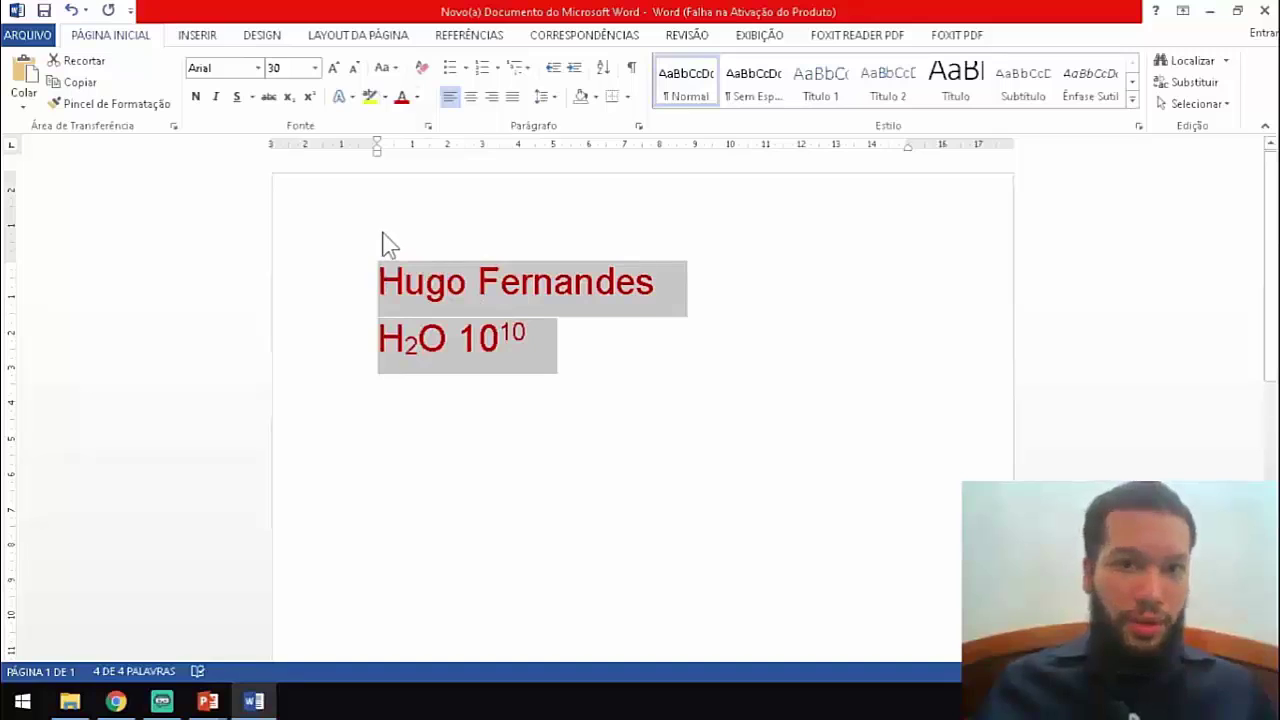
Apply the yellow (Amarelo) text highlight to both dark red lines.
left_click(386, 100)
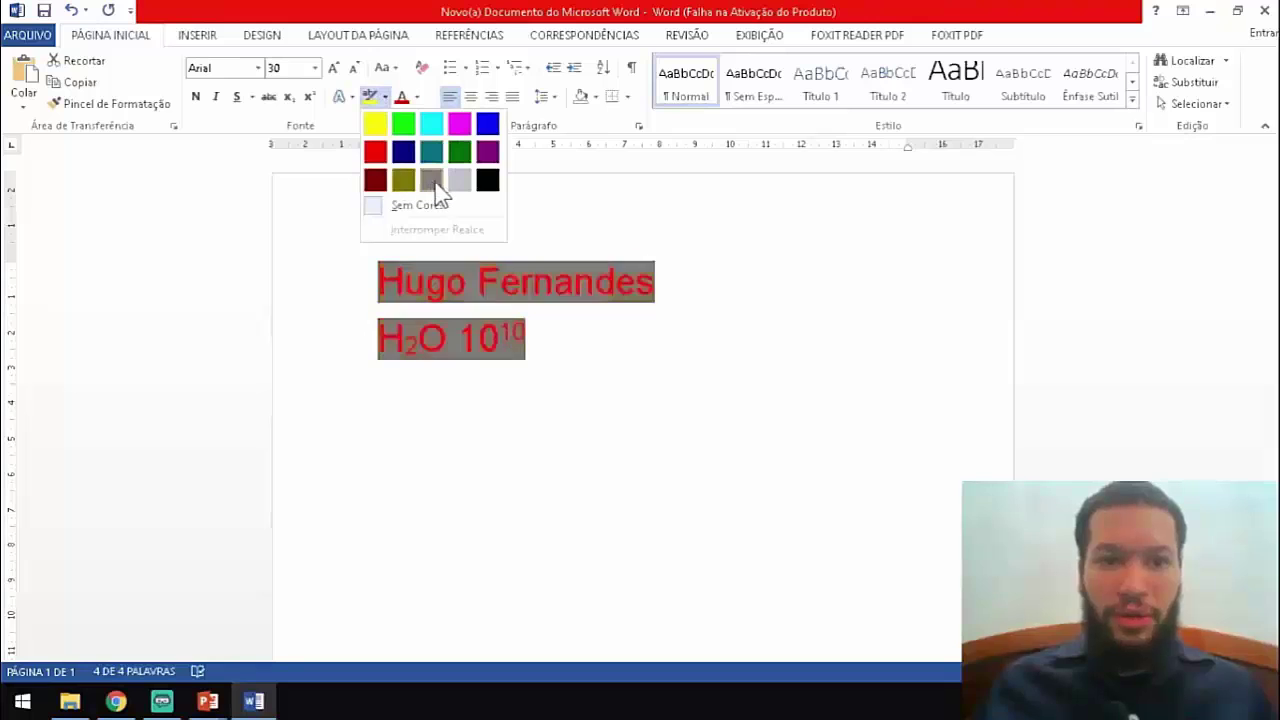
left_click(375, 124)
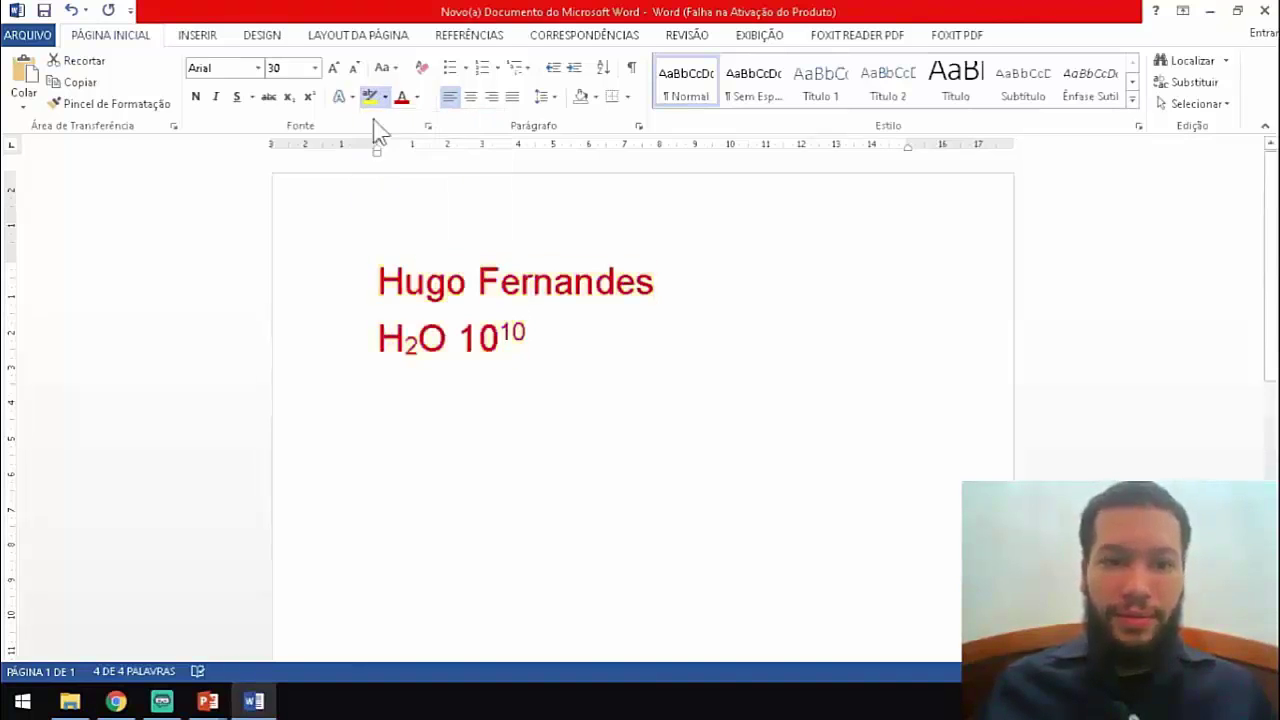
key("Left")
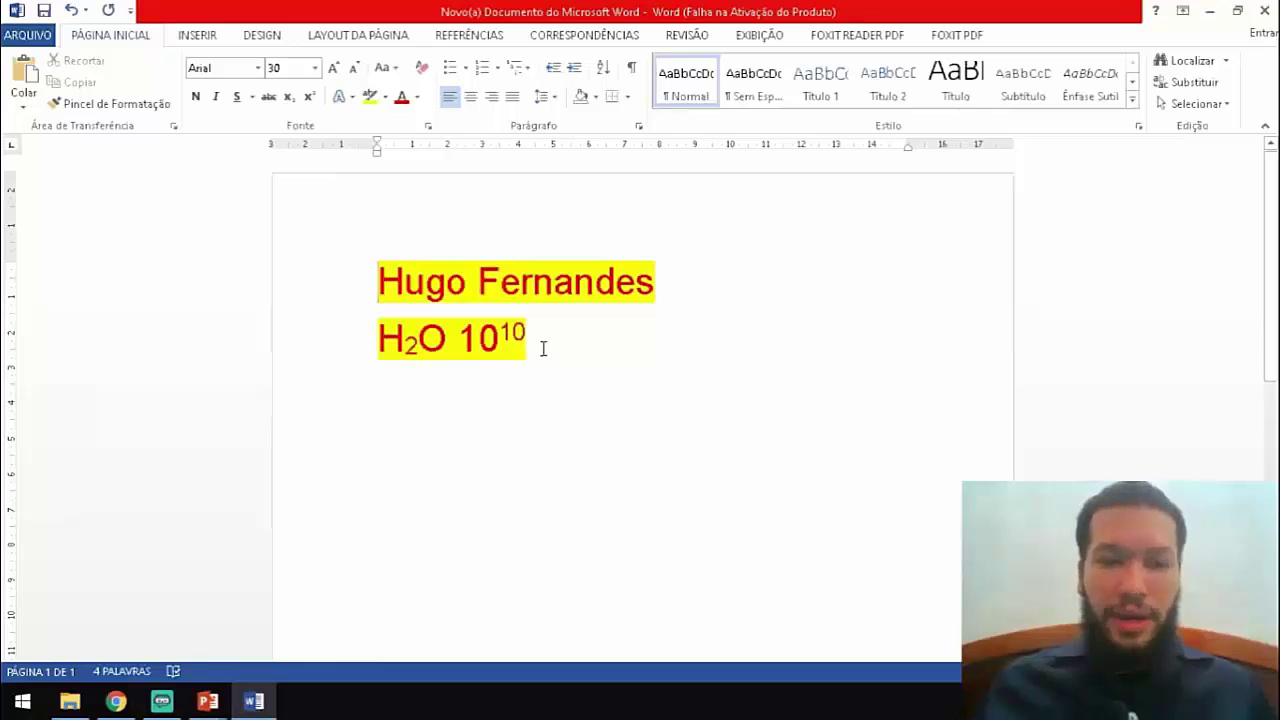
Remove the yellow highlight, reapply it to all text, and reselect both lines.
left_click_drag(540, 346, 368, 258)
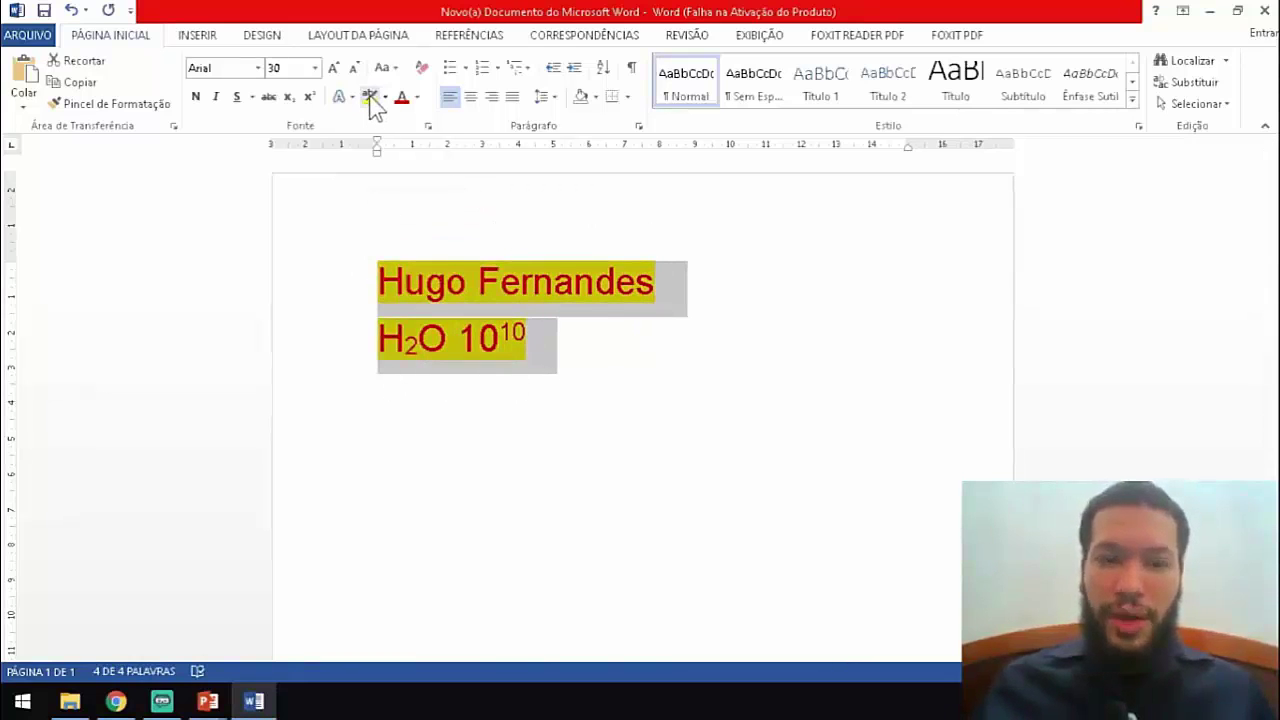
left_click(352, 189)
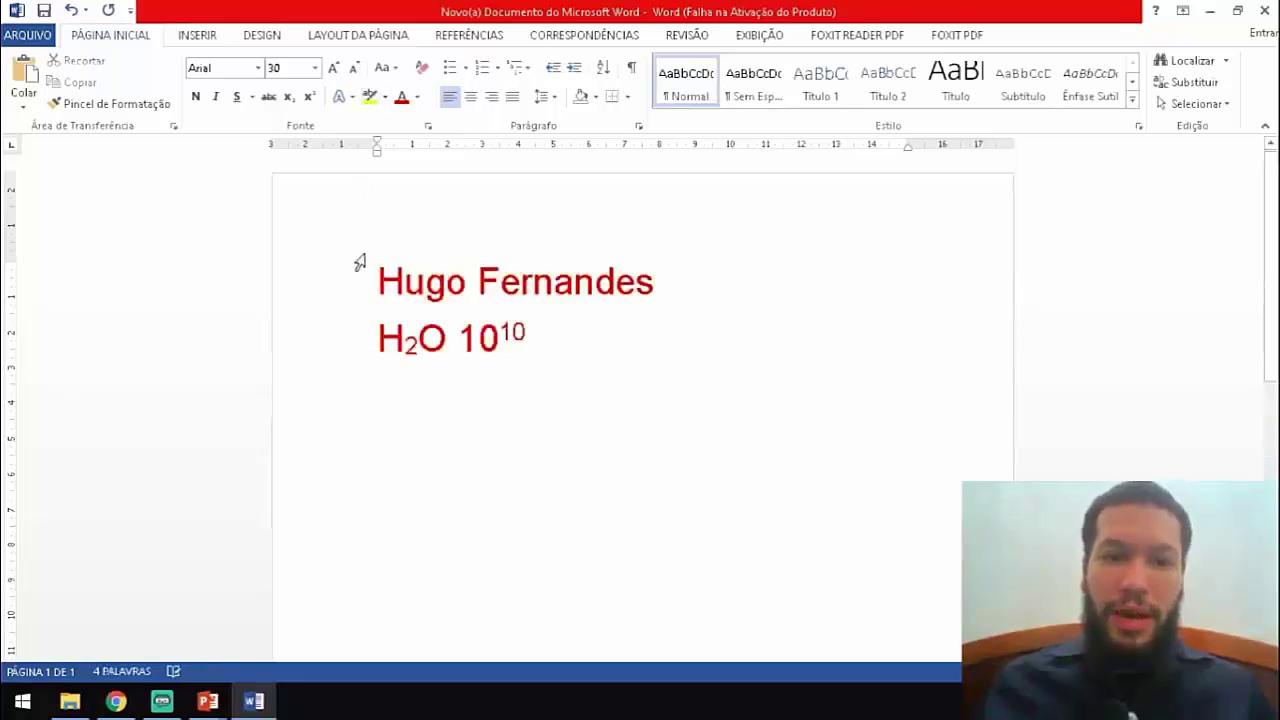
key("ctrl+a")
left_click(370, 96)
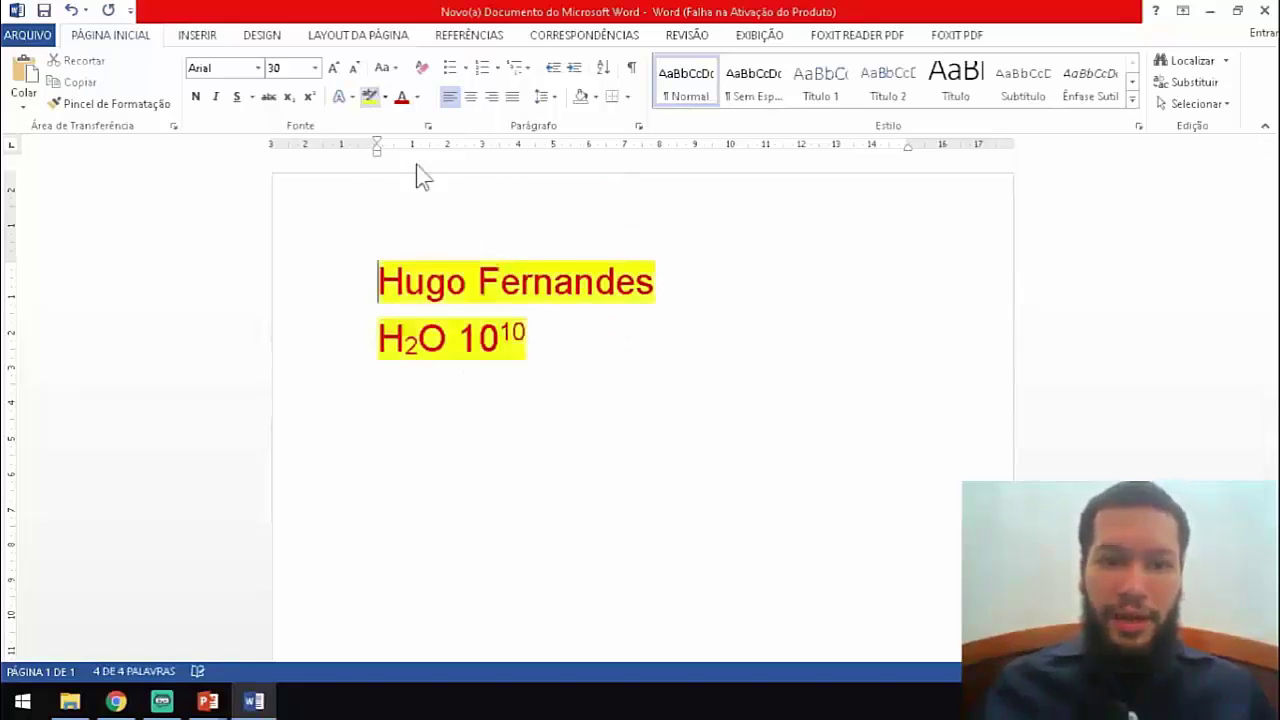
left_click(558, 323)
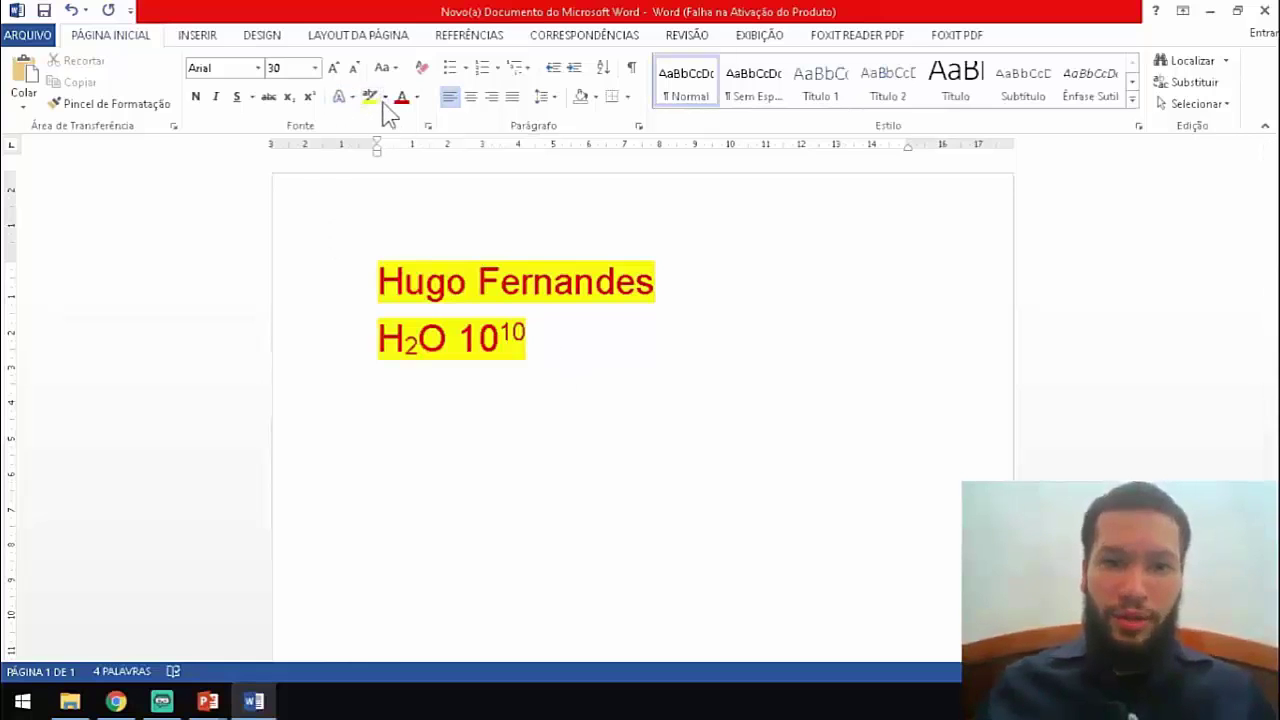
left_click_drag(543, 354, 380, 262)
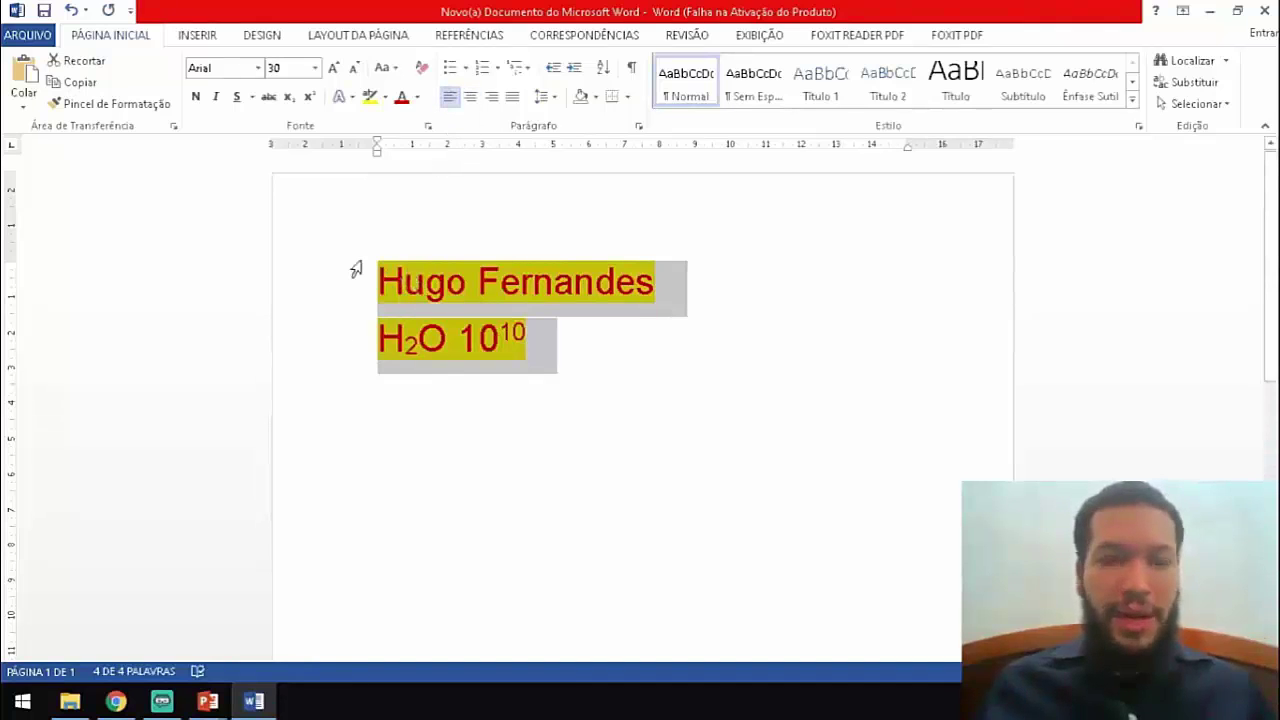
Try centre and right alignment, settle on Justify, then turn superscript off after 10¹⁰.
left_click(470, 97)
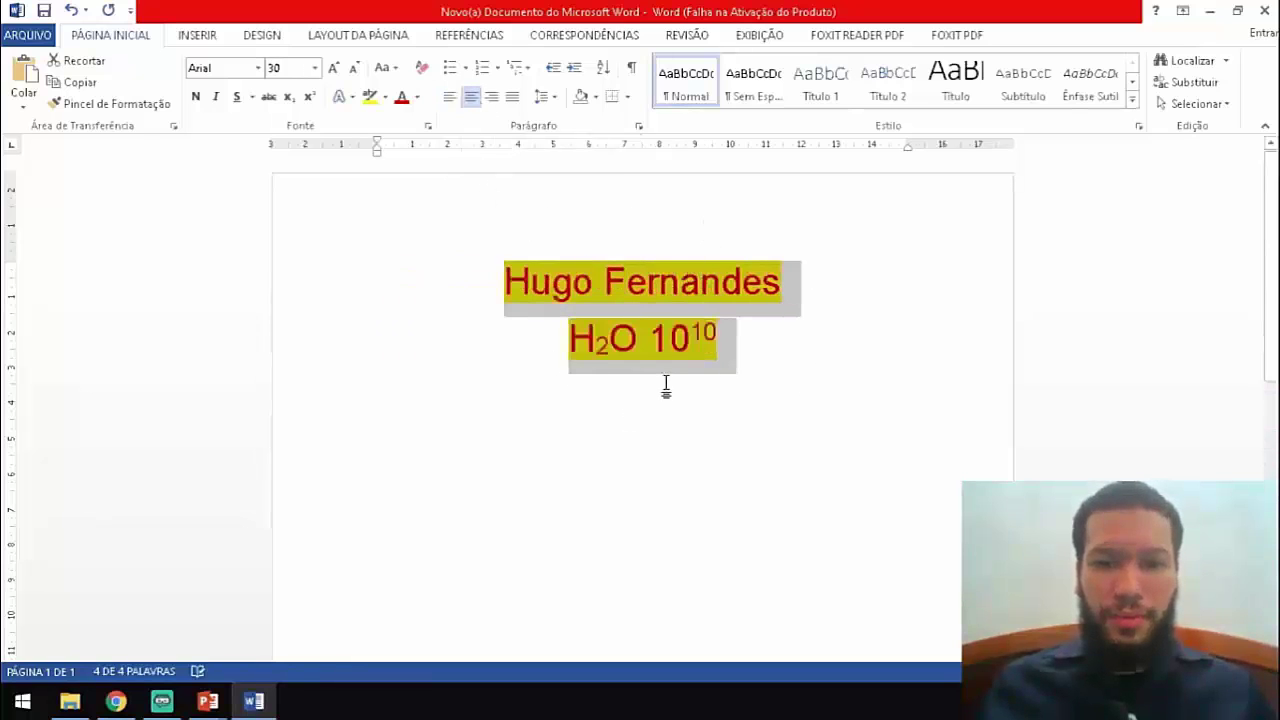
left_click(492, 97)
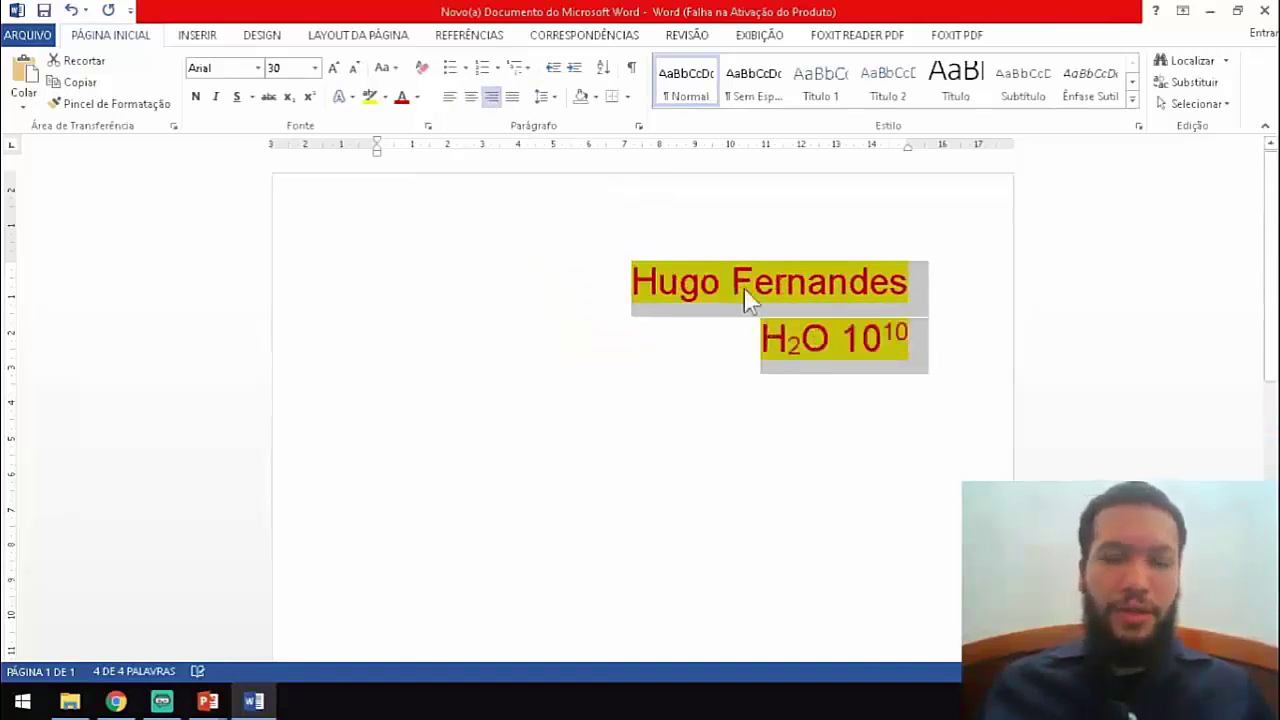
left_click(514, 97)
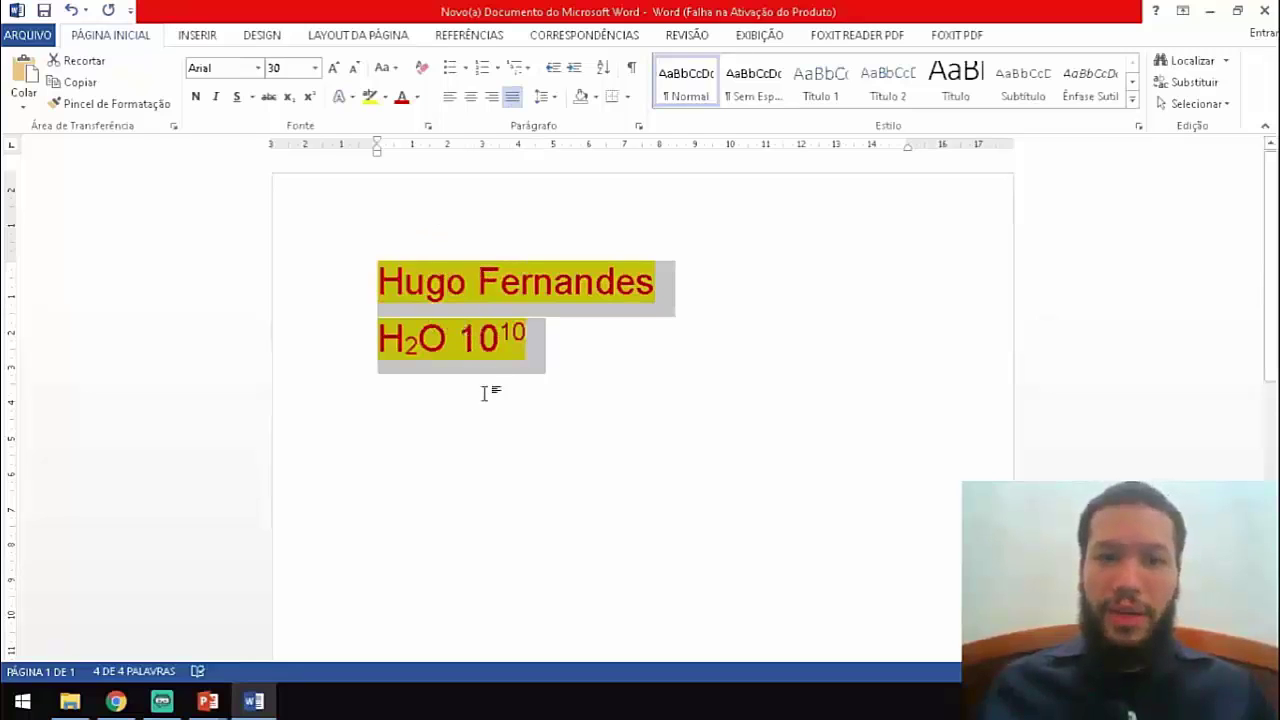
left_click(538, 339)
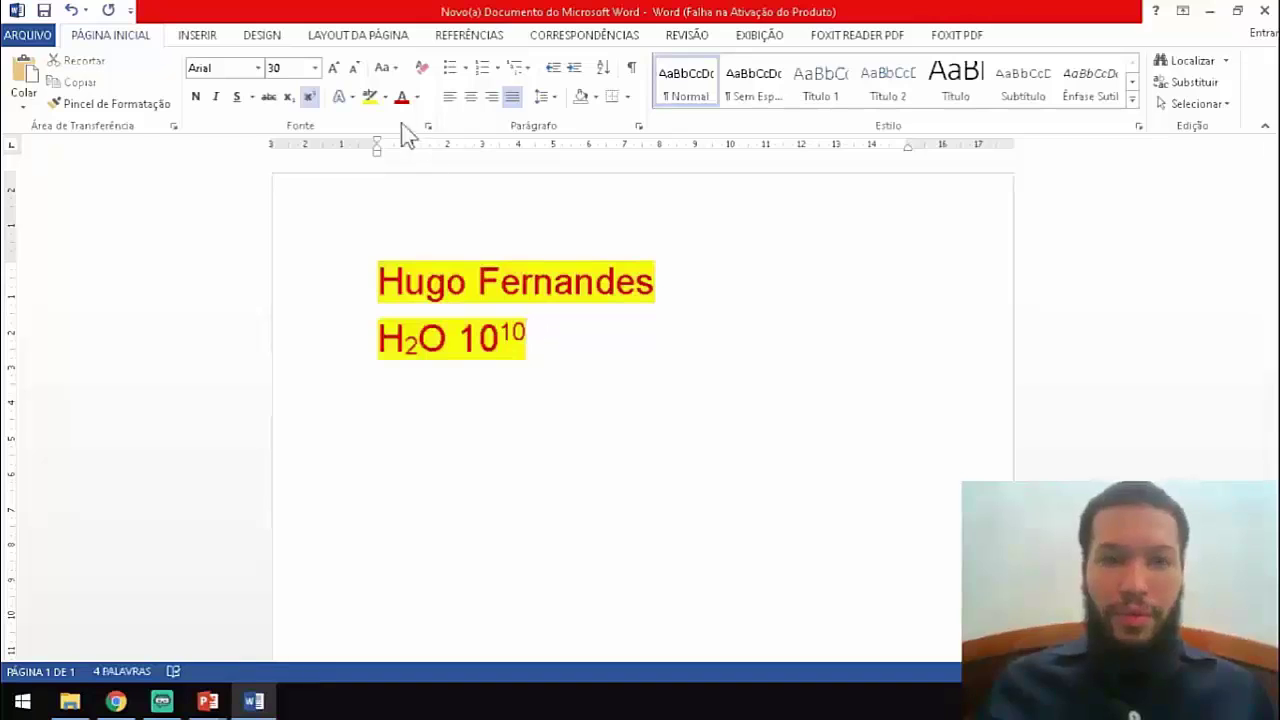
left_click(311, 97)
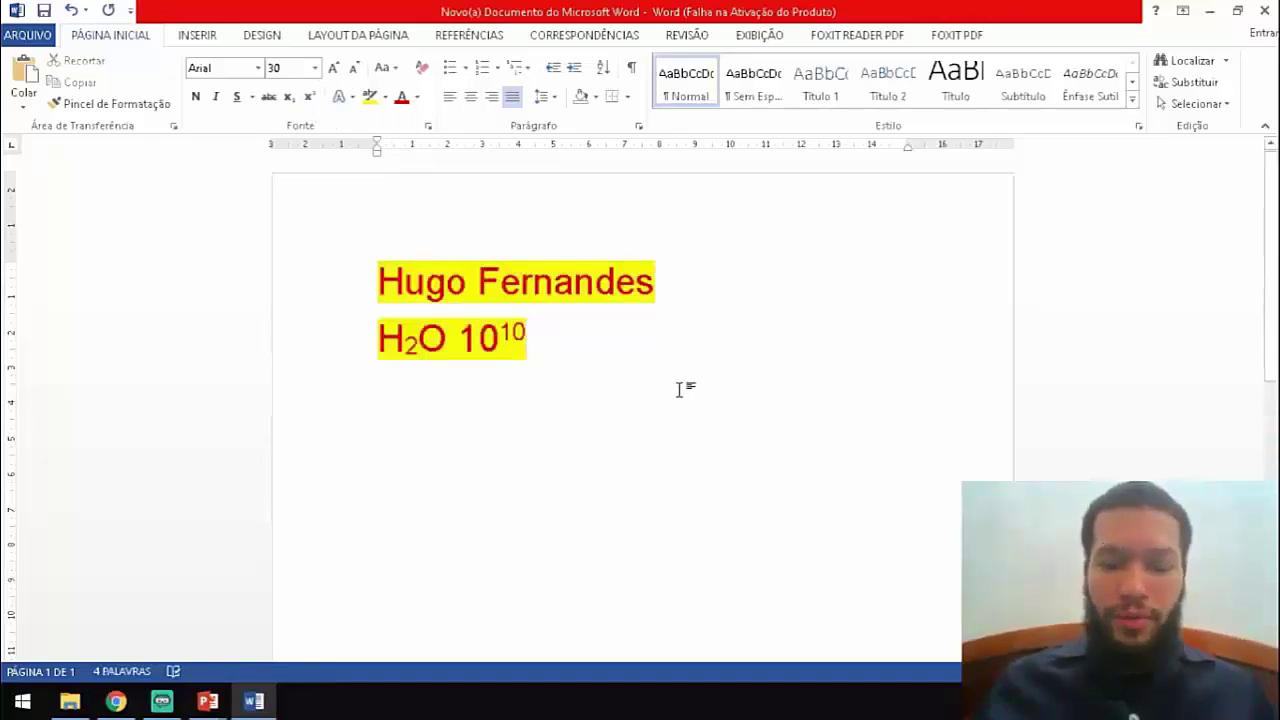
Paste the 12-pt 'O vídeo fornece' sample paragraph below H₂O 10¹⁰ and left-align it.
type("O vídeo fornece uma maneira poderosa de ajudá-lo a provar seu argumento. Ao clicar em Vídeo Online, você pode colar o código de inserção do vídeo que deseja adicionar. Você também pode digitar uma palavra-chave para pesquisar online o vídeo mais adequado ao seu documento.")
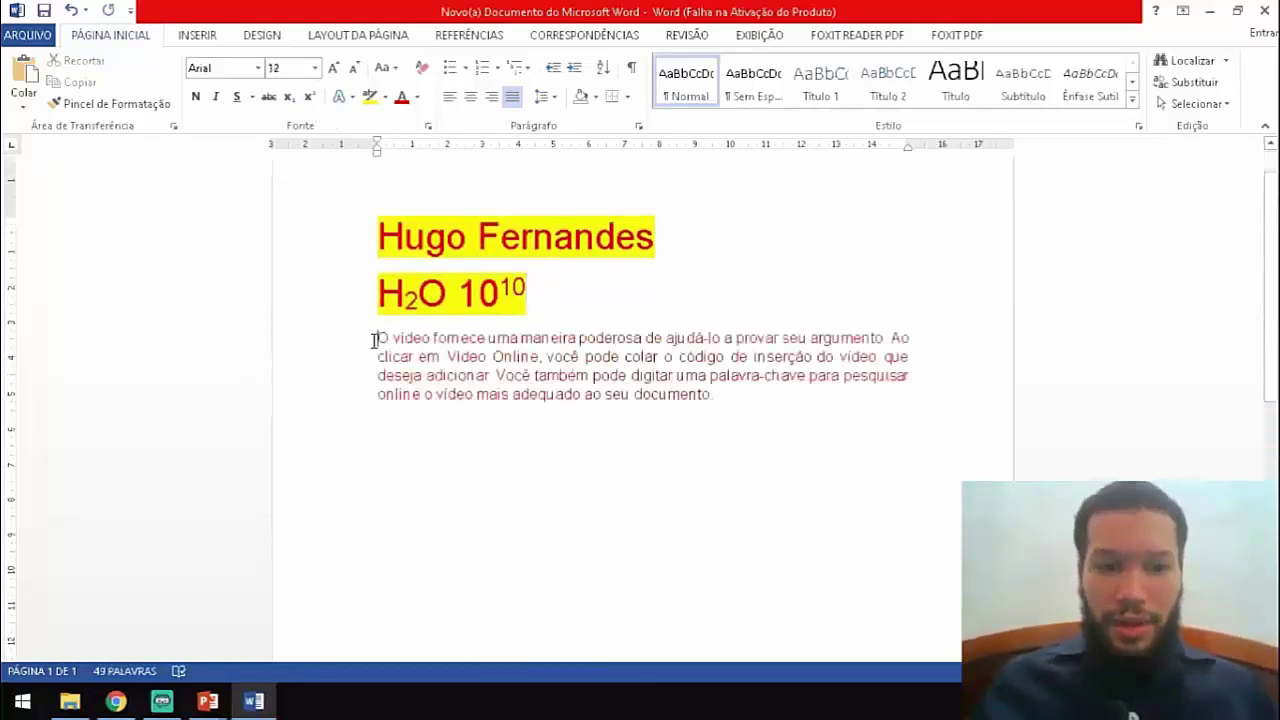
left_click_drag(371, 337, 691, 467)
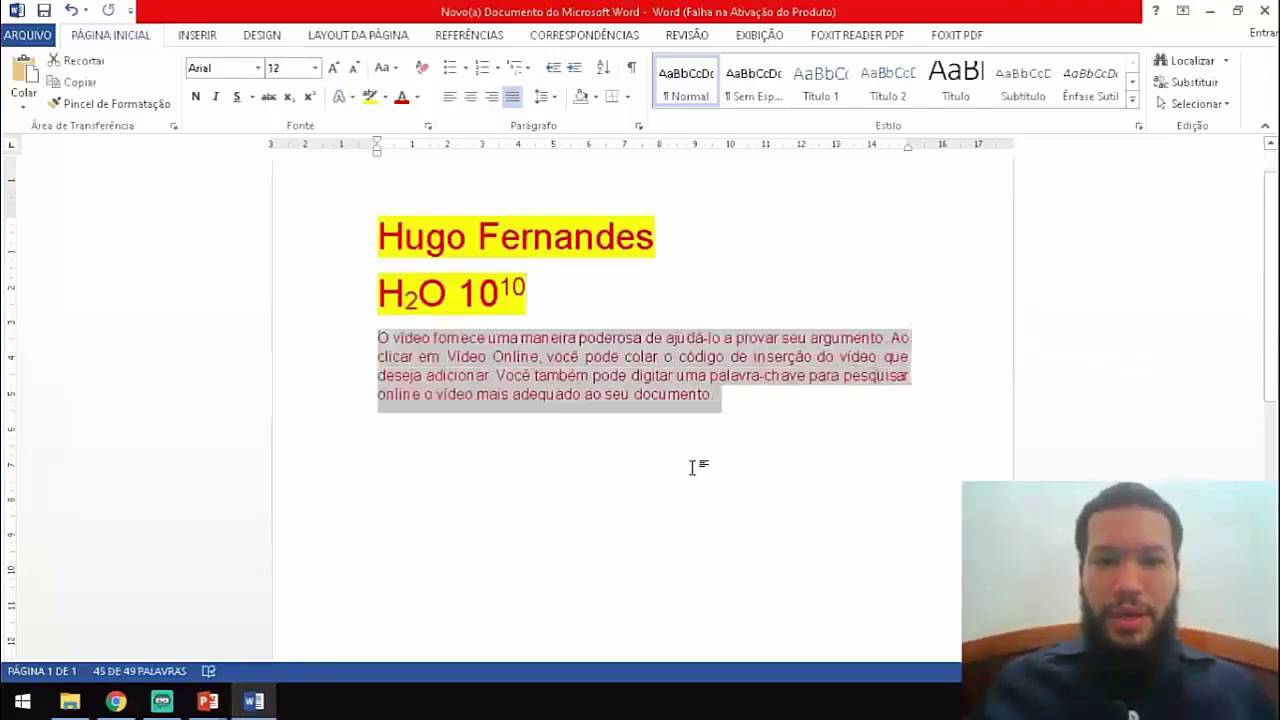
left_click(451, 92)
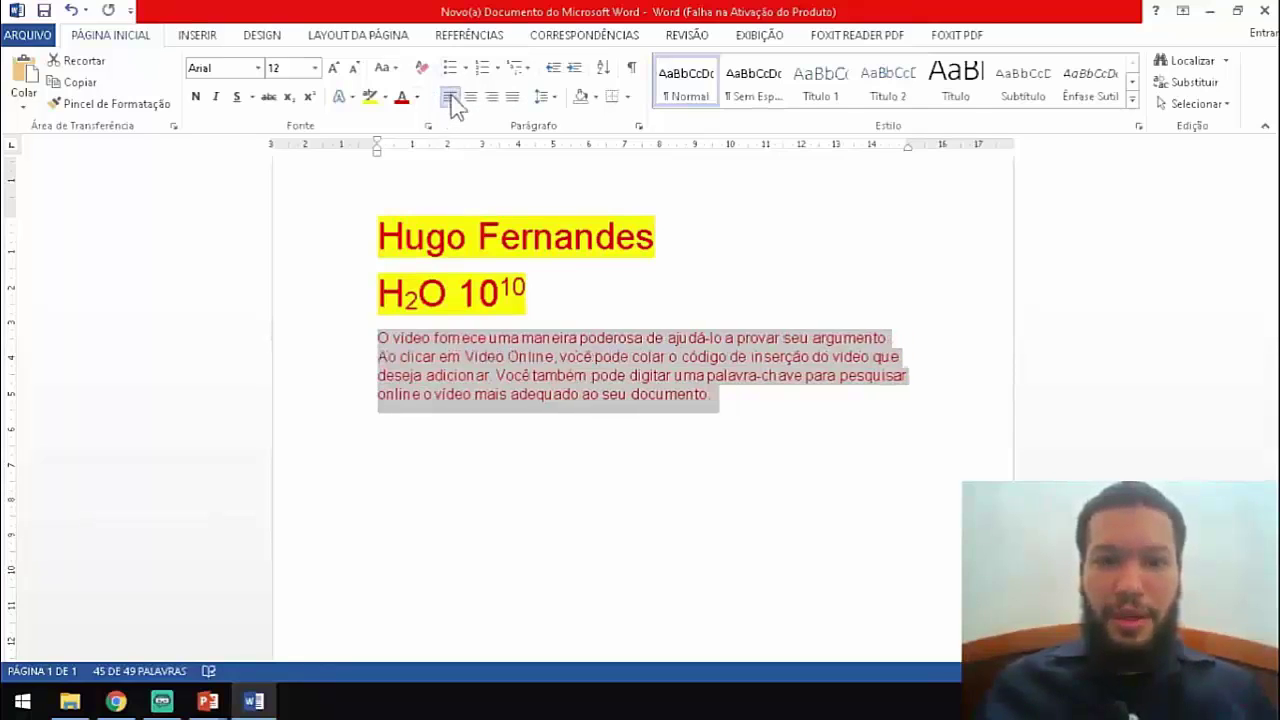